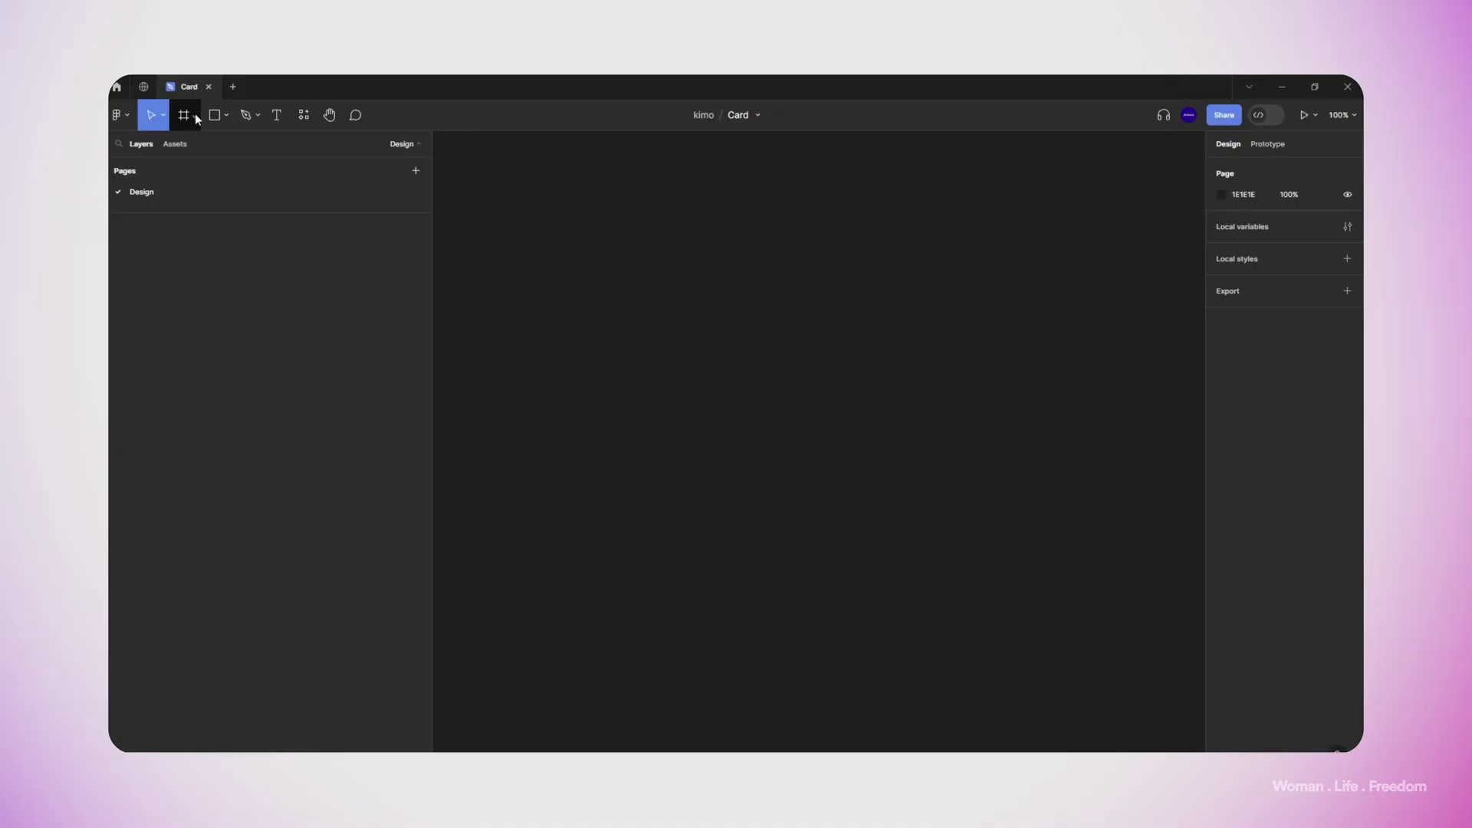
# - Open the Frame tool options in the toolbar of the empty Card file
pyautogui.click(193, 115)
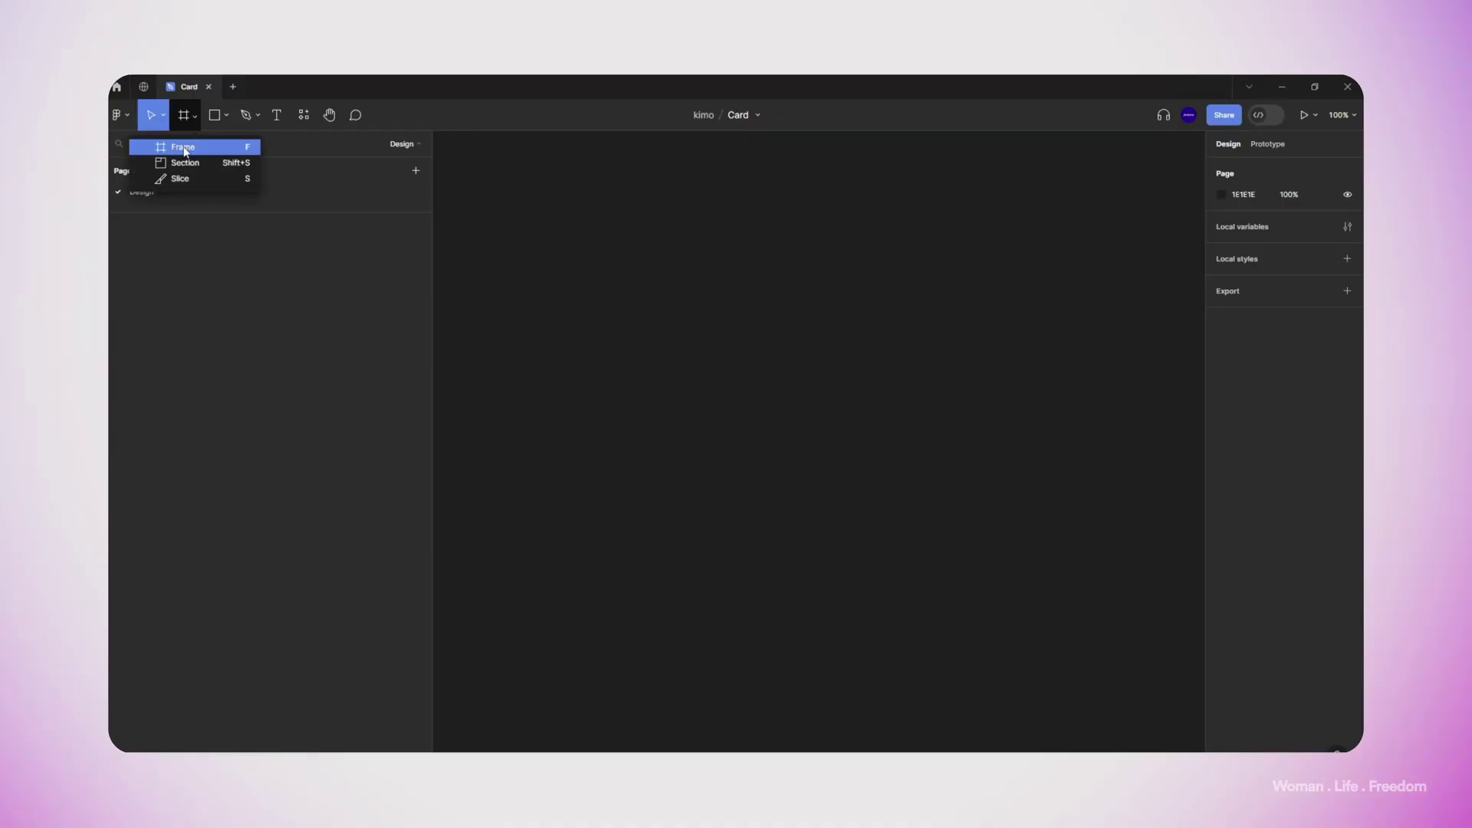
# - Add a 390×844 iPhone 13 & 14 frame and draw a rectangle covering it entirely
pyautogui.click(184, 146)
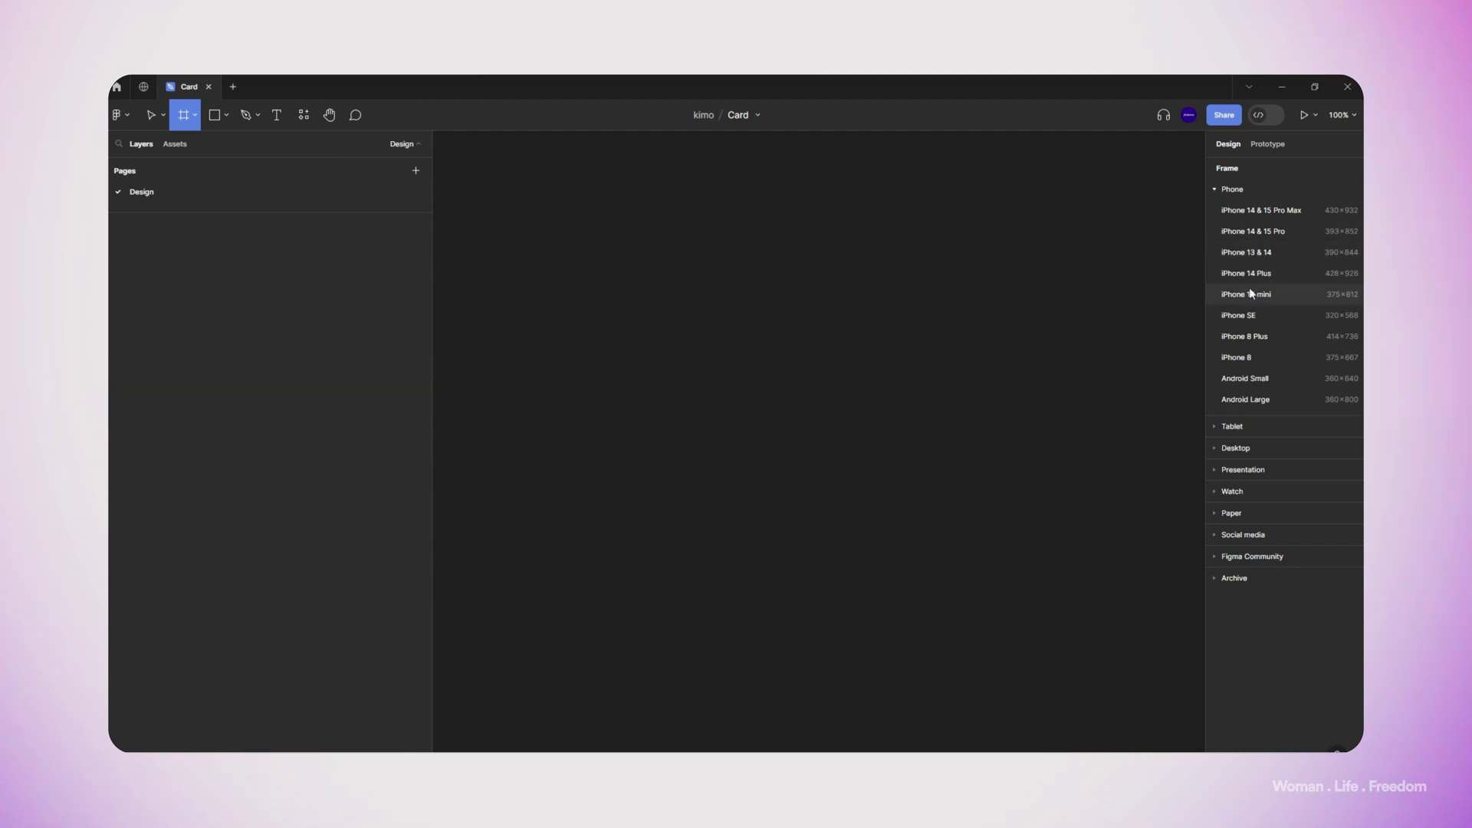
pyautogui.click(1271, 259)
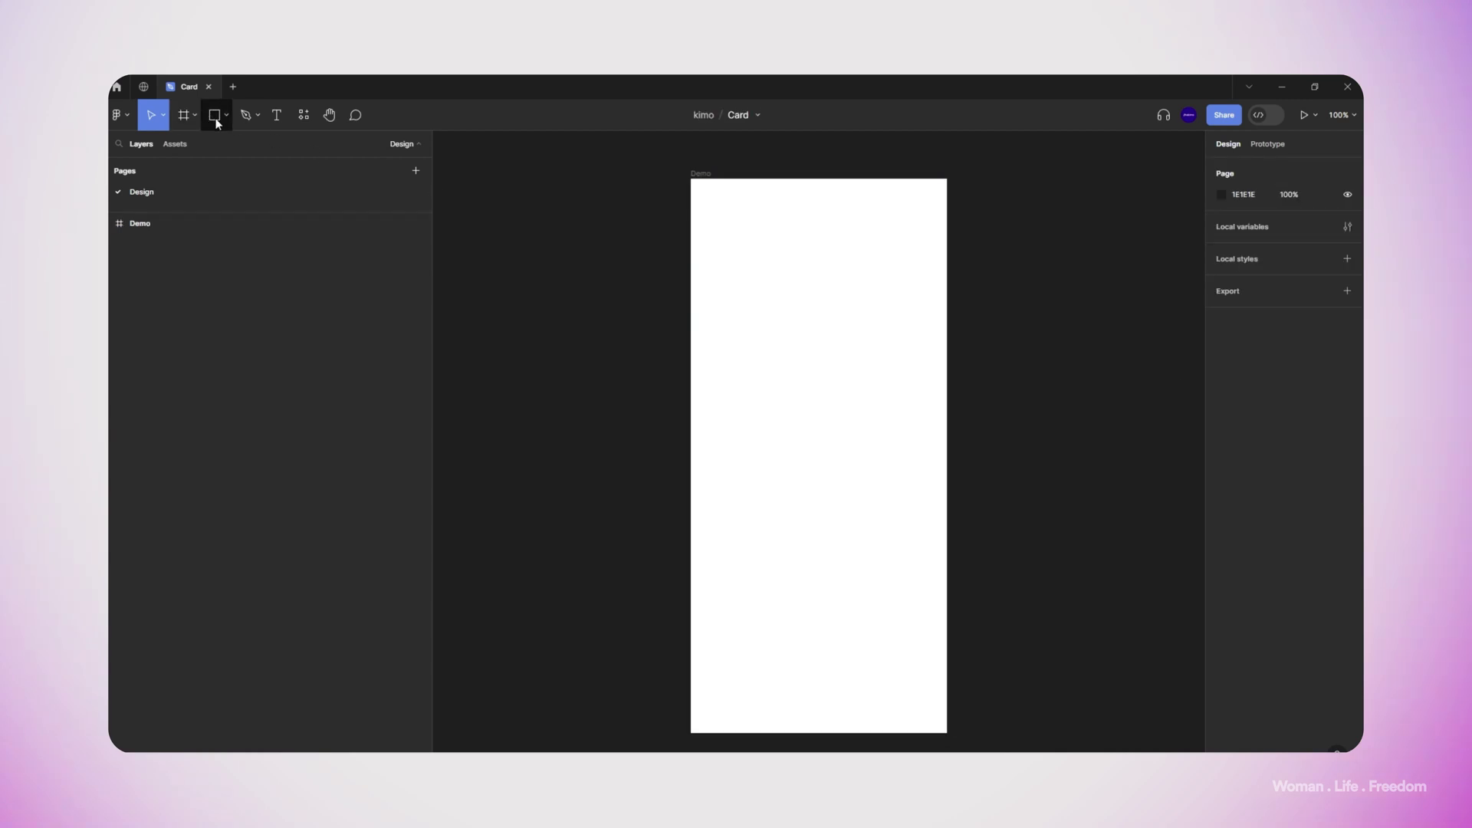
pyautogui.click(215, 116)
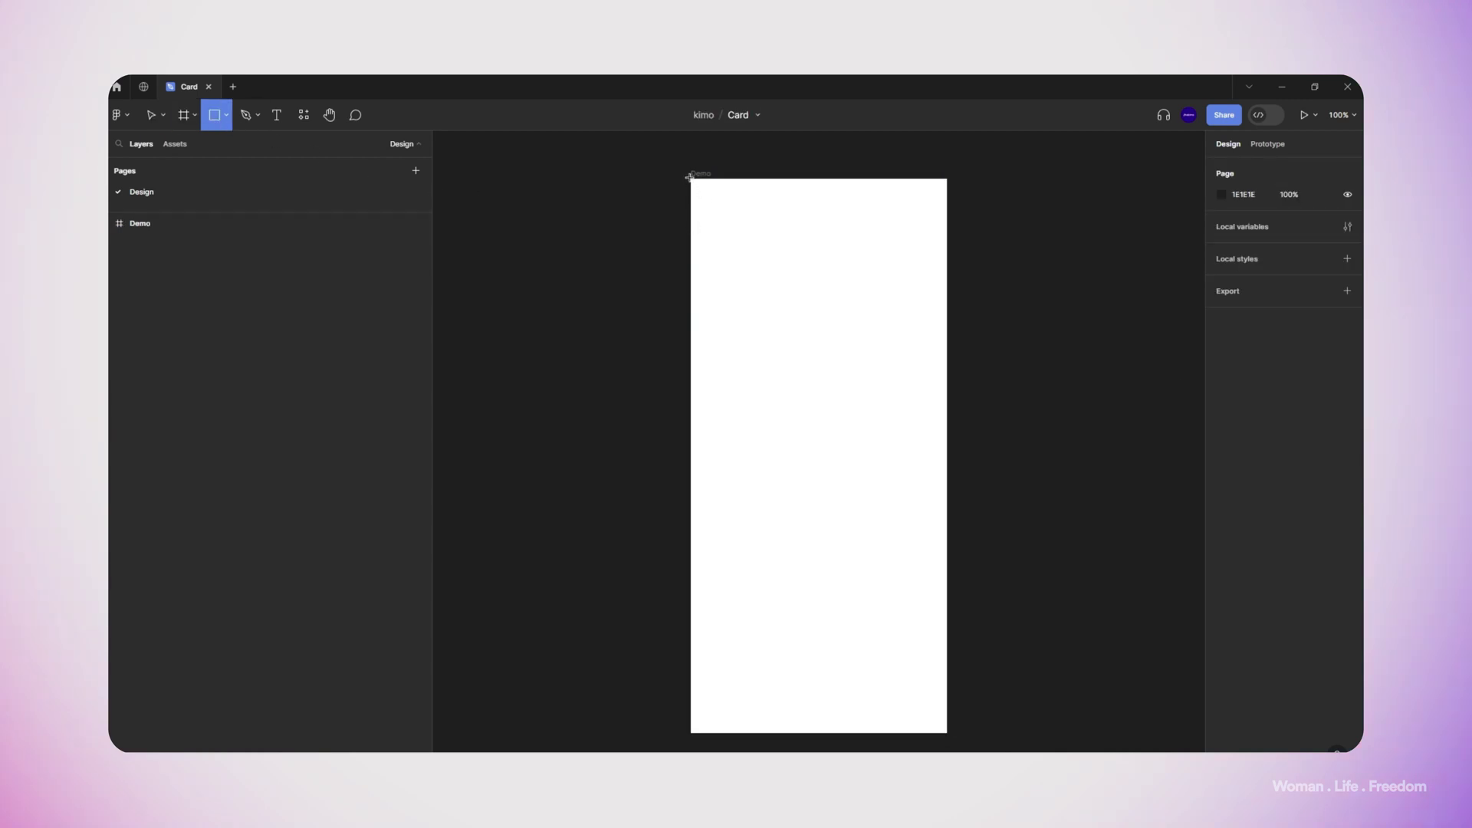
pyautogui.moveTo(691, 179); pyautogui.dragTo(809, 453)
pyautogui.moveTo(826, 523); pyautogui.dragTo(909, 700)
# - Fill the BG rectangle with a linear gradient ending in fully opaque purple 6100FF
pyautogui.click(1222, 433)
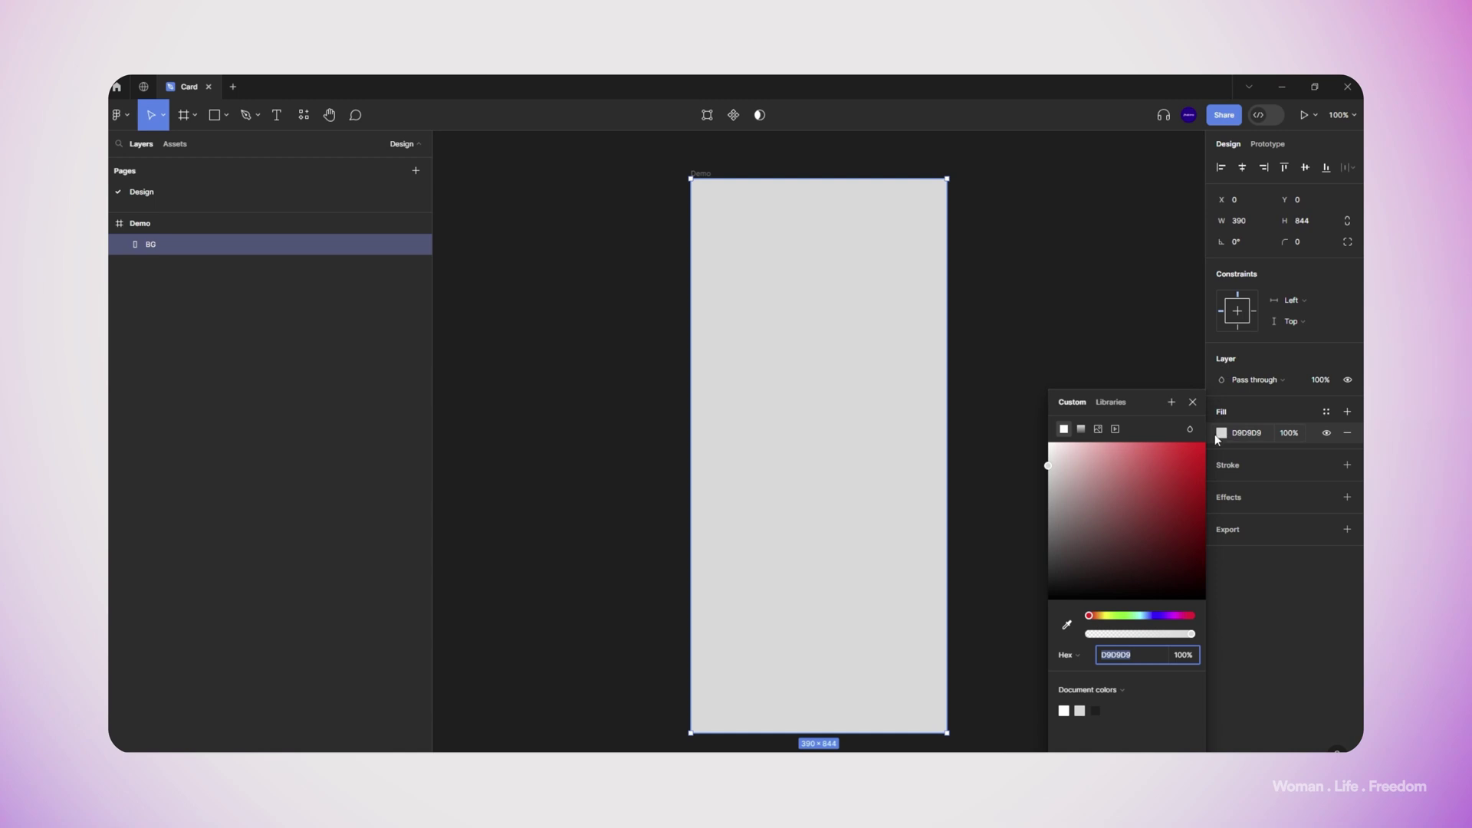
pyautogui.click(1081, 429)
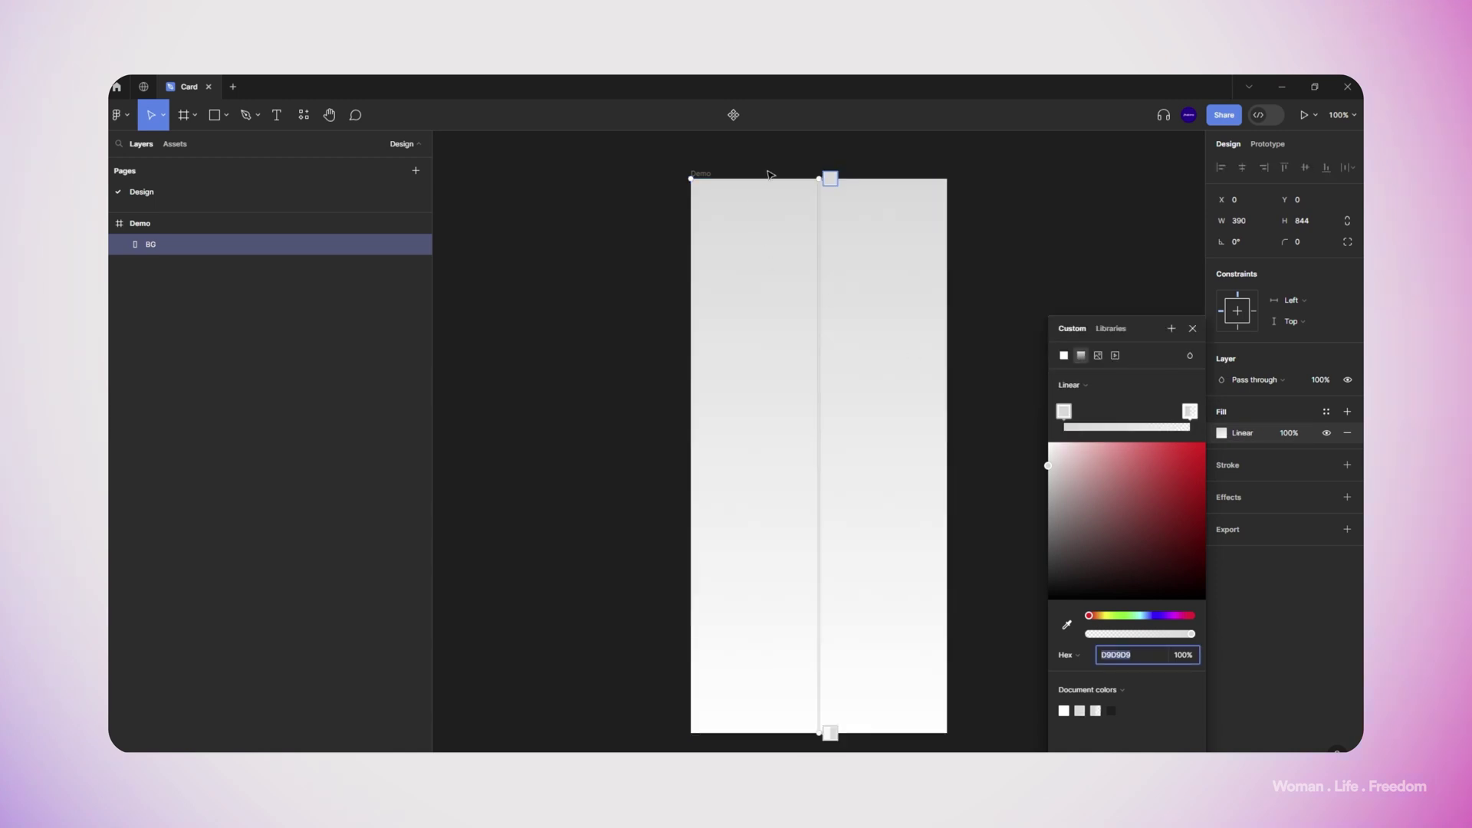
pyautogui.click(1207, 444)
pyautogui.moveTo(1165, 634); pyautogui.dragTo(1203, 641)
# - Draw a Card frame on the purple background with a white fill at 20% opacity
pyautogui.press('f')
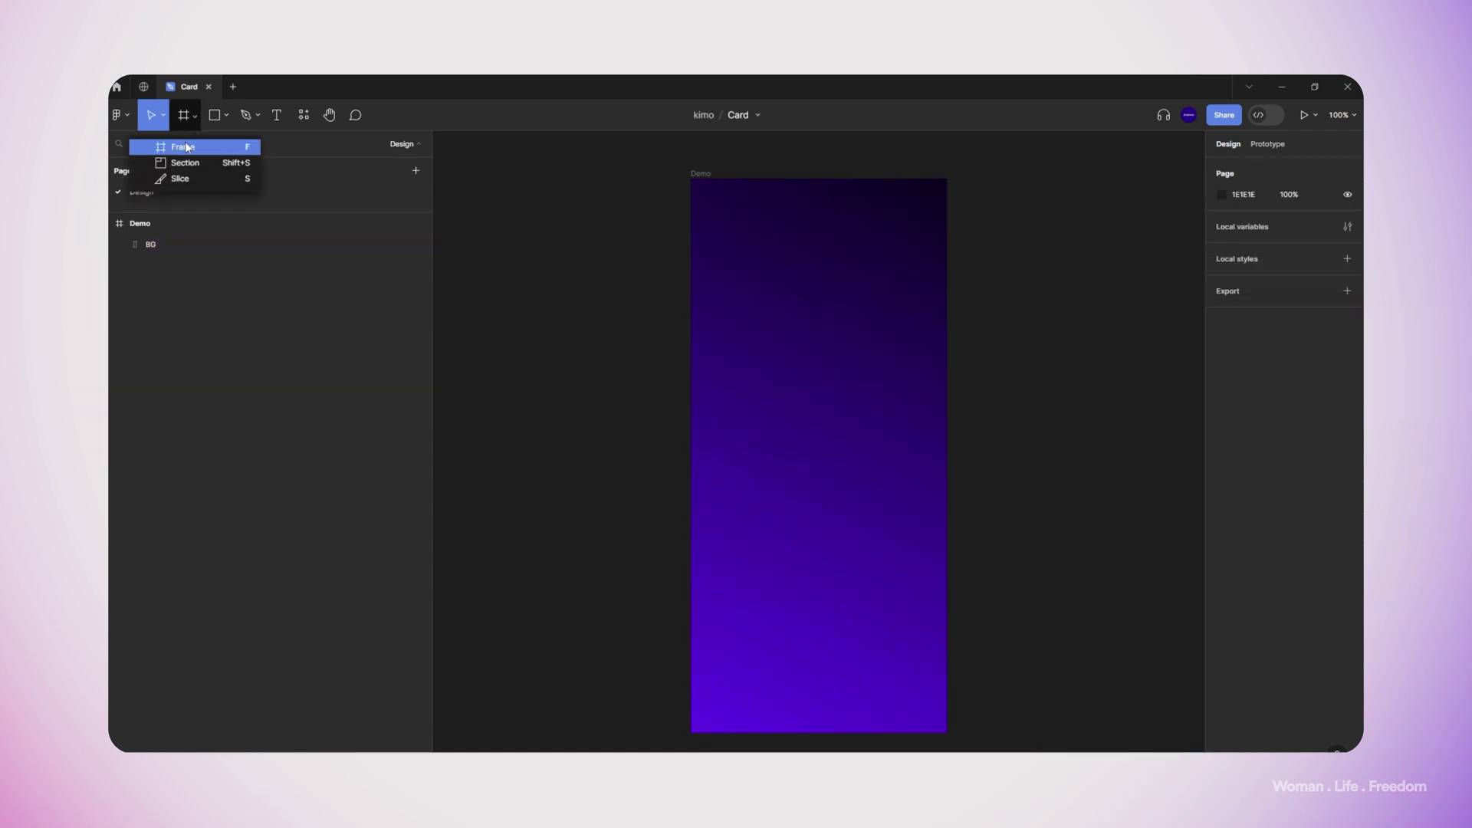
pyautogui.moveTo(717, 312); pyautogui.dragTo(880, 557)
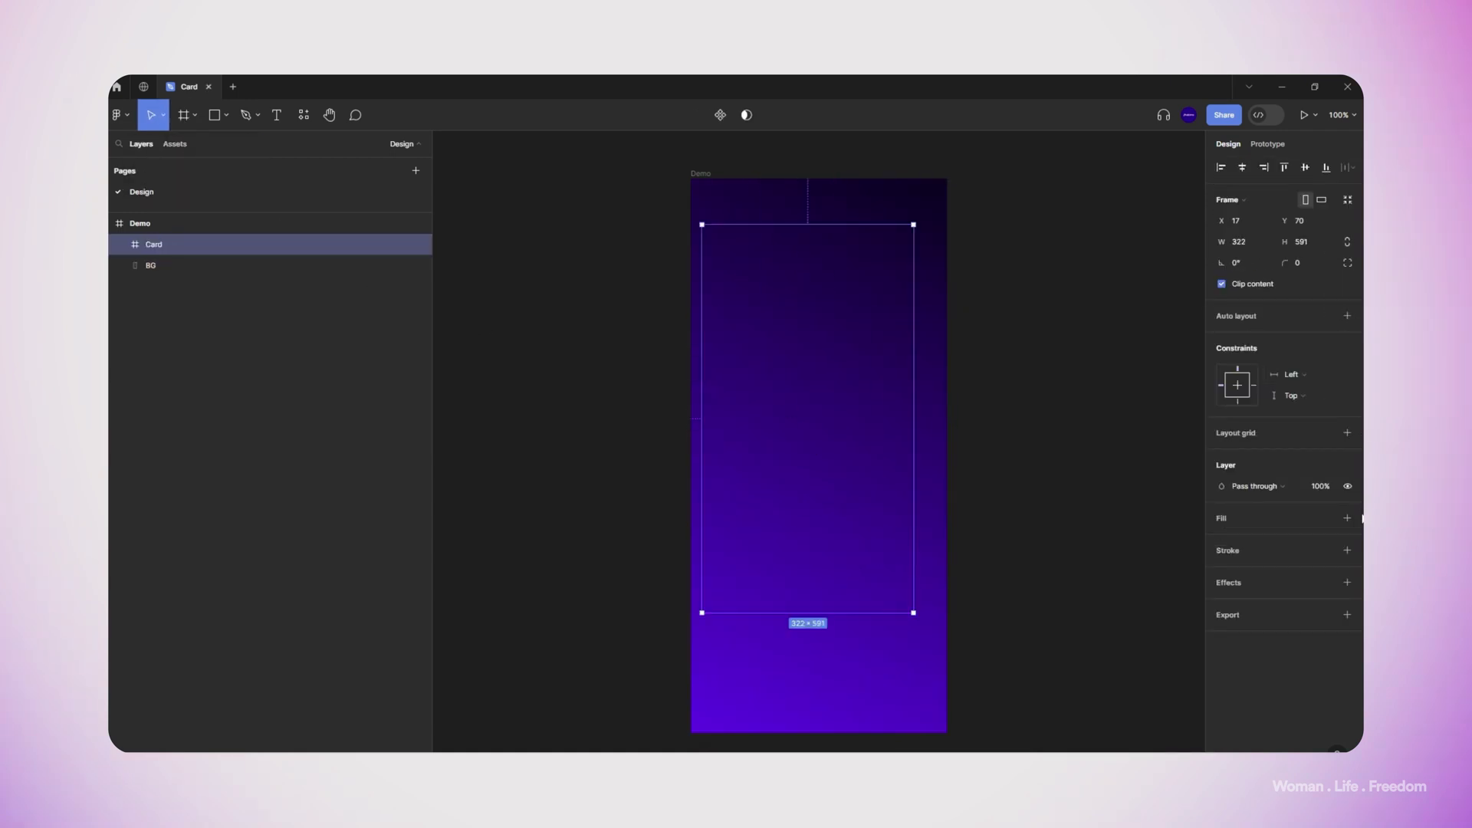
pyautogui.click(1348, 519)
pyautogui.click(1296, 541)
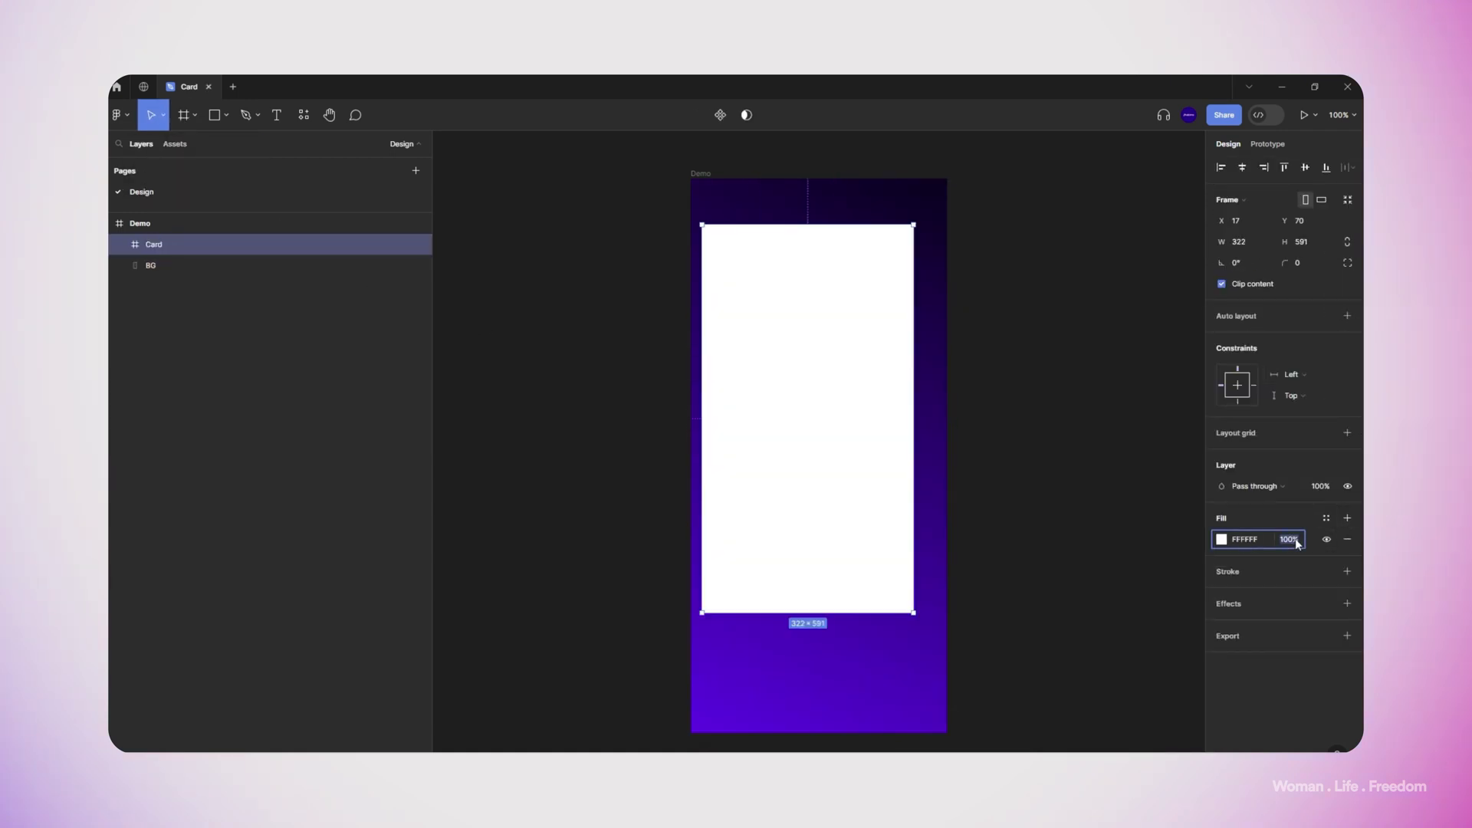
pyautogui.write('20')
pyautogui.press('Return')
# - Give the Card frame a Background blur effect and a corner radius of 17
pyautogui.click(1348, 604)
pyautogui.click(1289, 625)
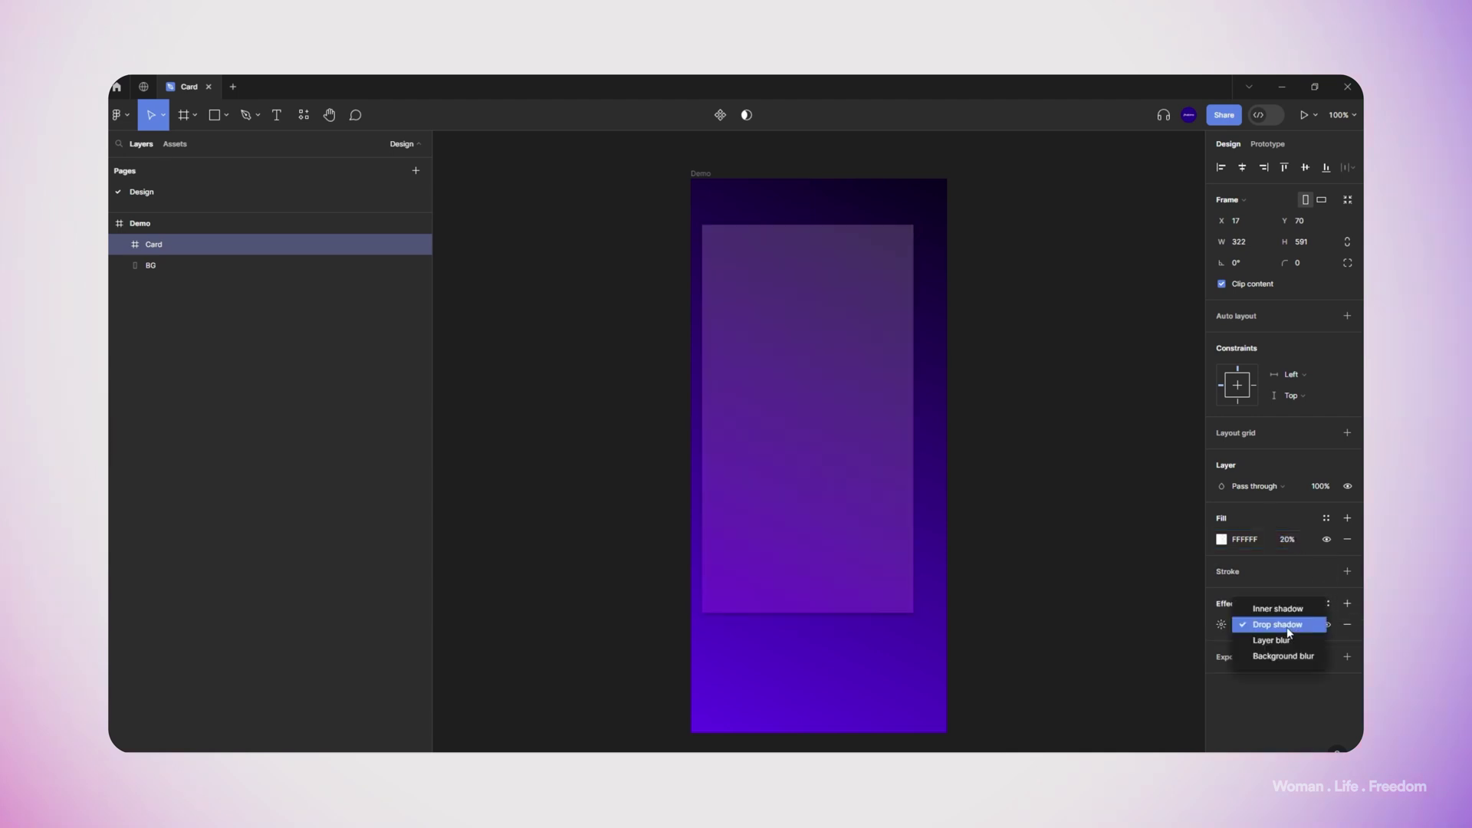
pyautogui.click(1284, 658)
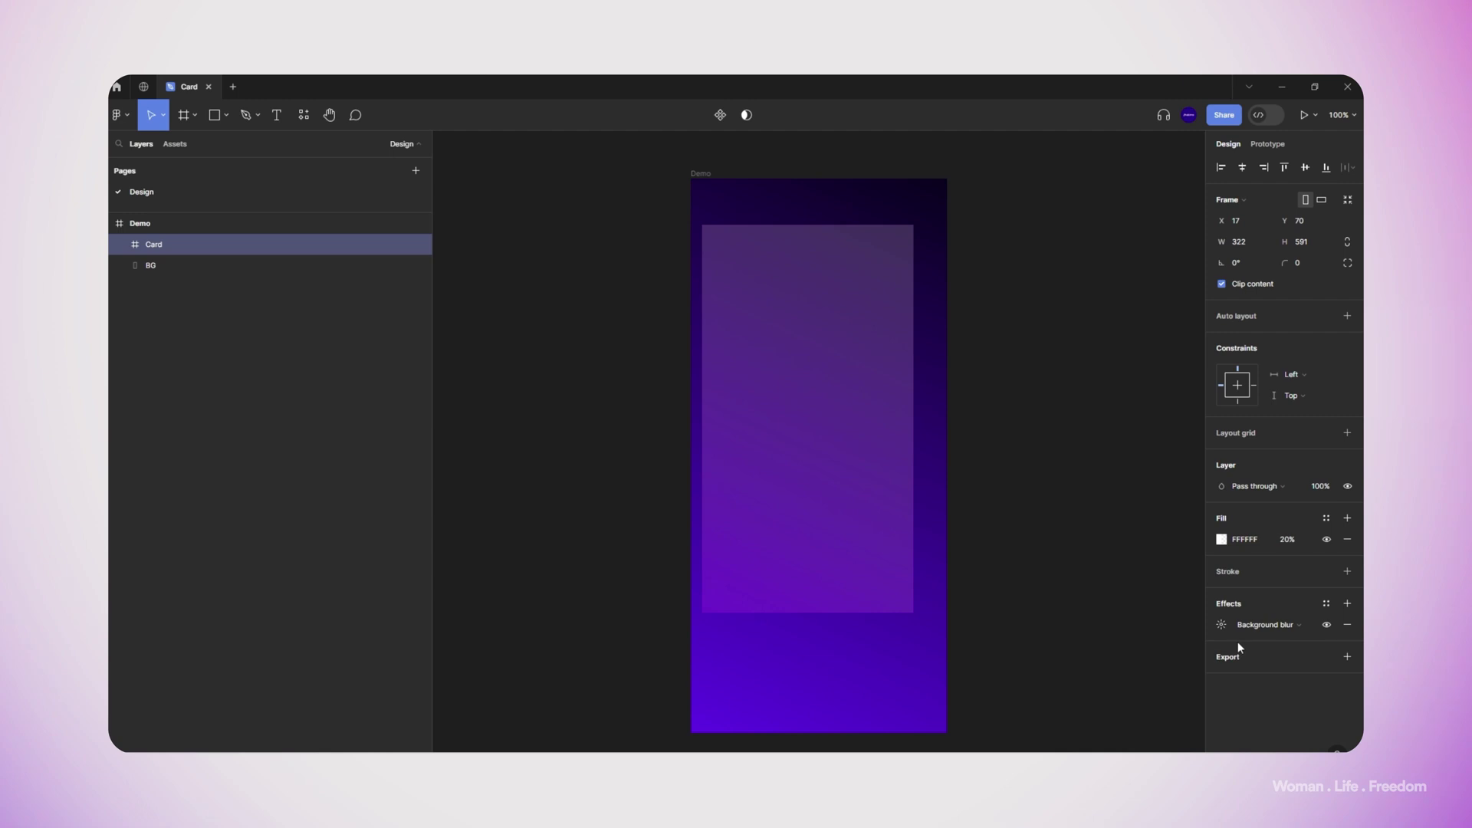
pyautogui.click(1222, 626)
pyautogui.press('Escape')
pyautogui.write('17')
pyautogui.press('Return')
pyautogui.press('Escape')
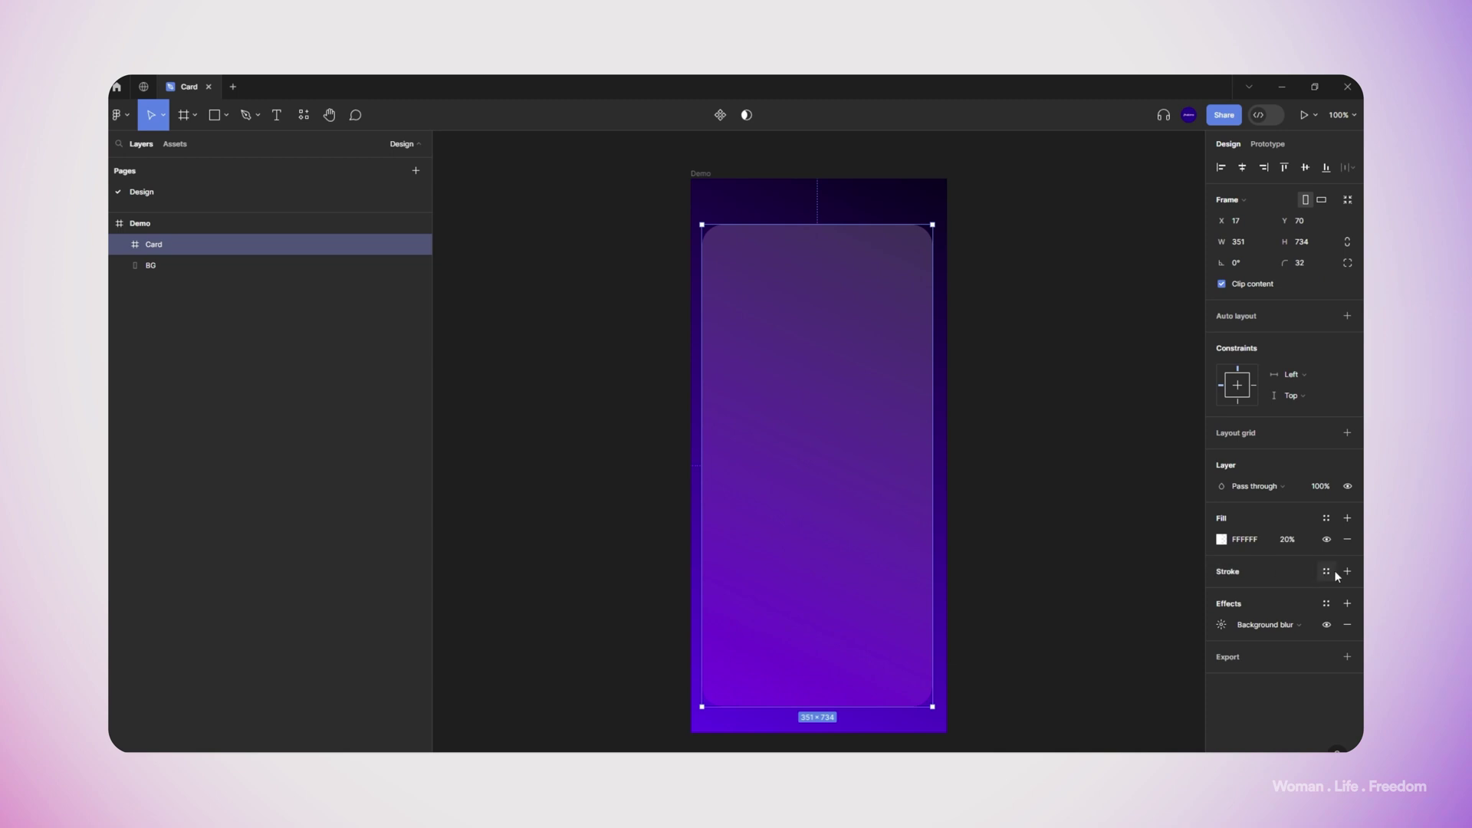
# - Add a linear gradient stroke to the Card frame
pyautogui.click(1348, 571)
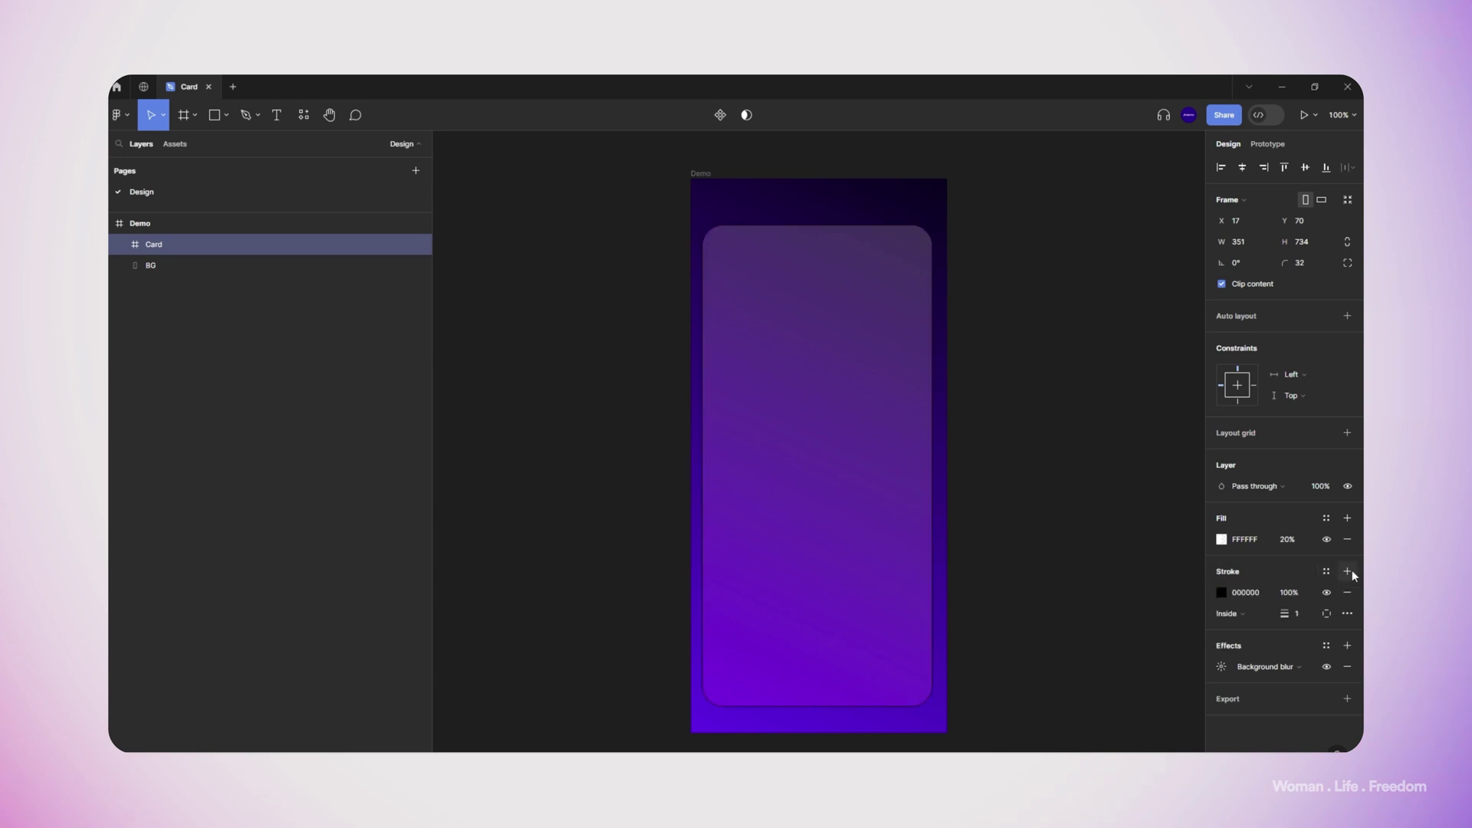
pyautogui.click(1221, 592)
pyautogui.click(1082, 434)
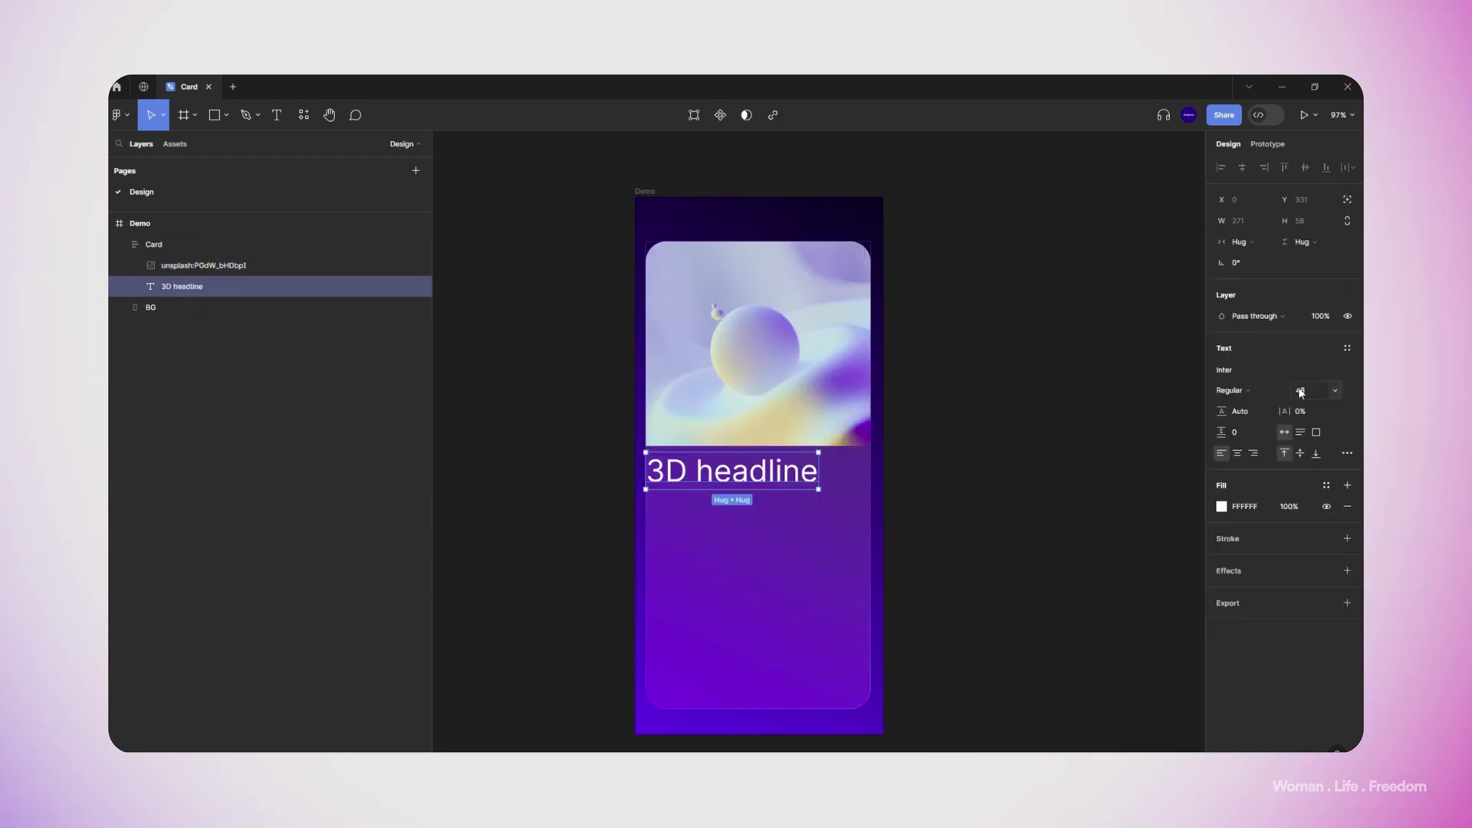
# - Bold the headline, adjust description letter spacing, and give the button a 2 px stroke and rounded corners
pyautogui.click(1233, 391)
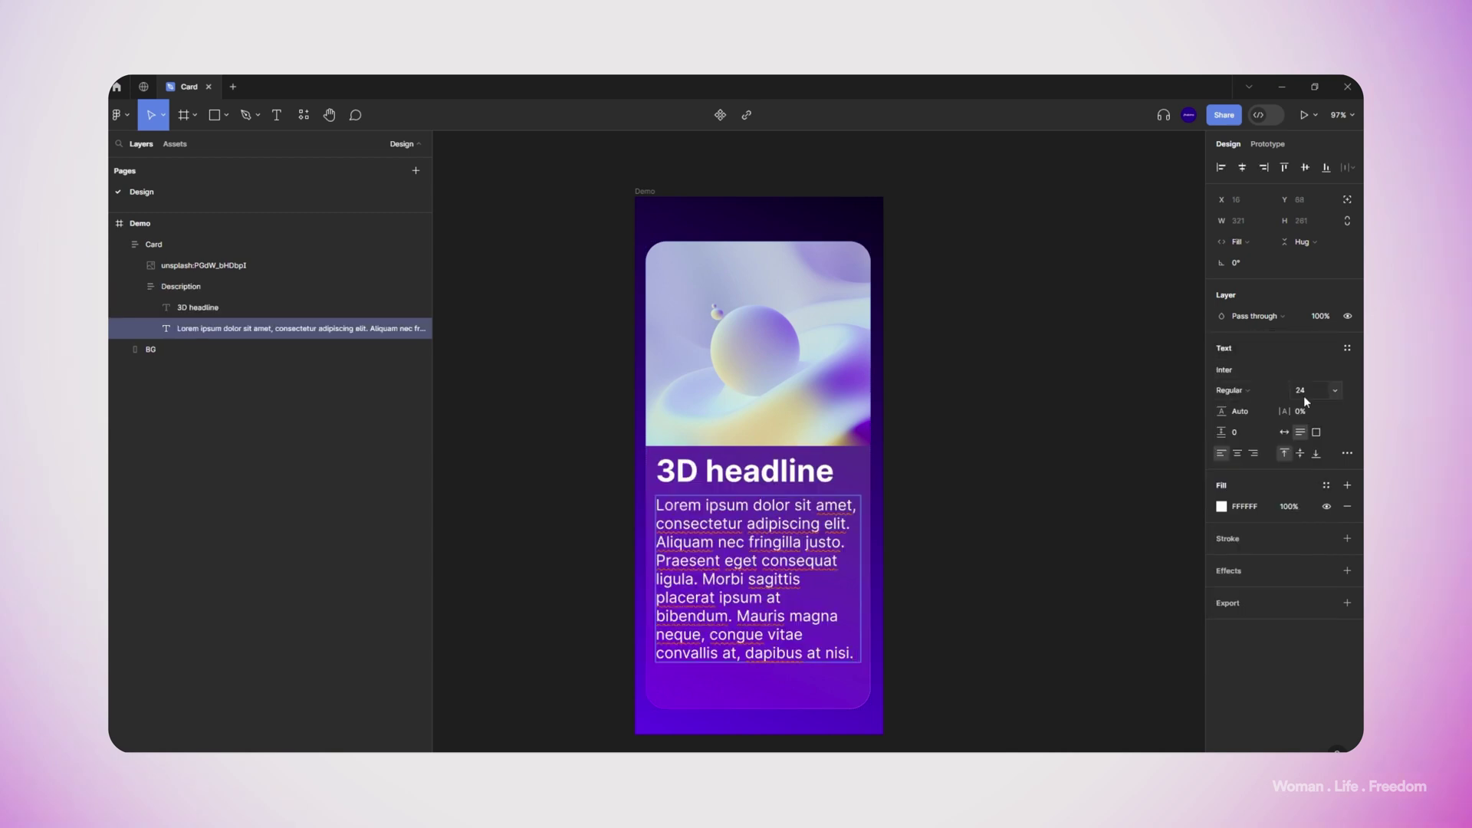
pyautogui.click(1314, 412)
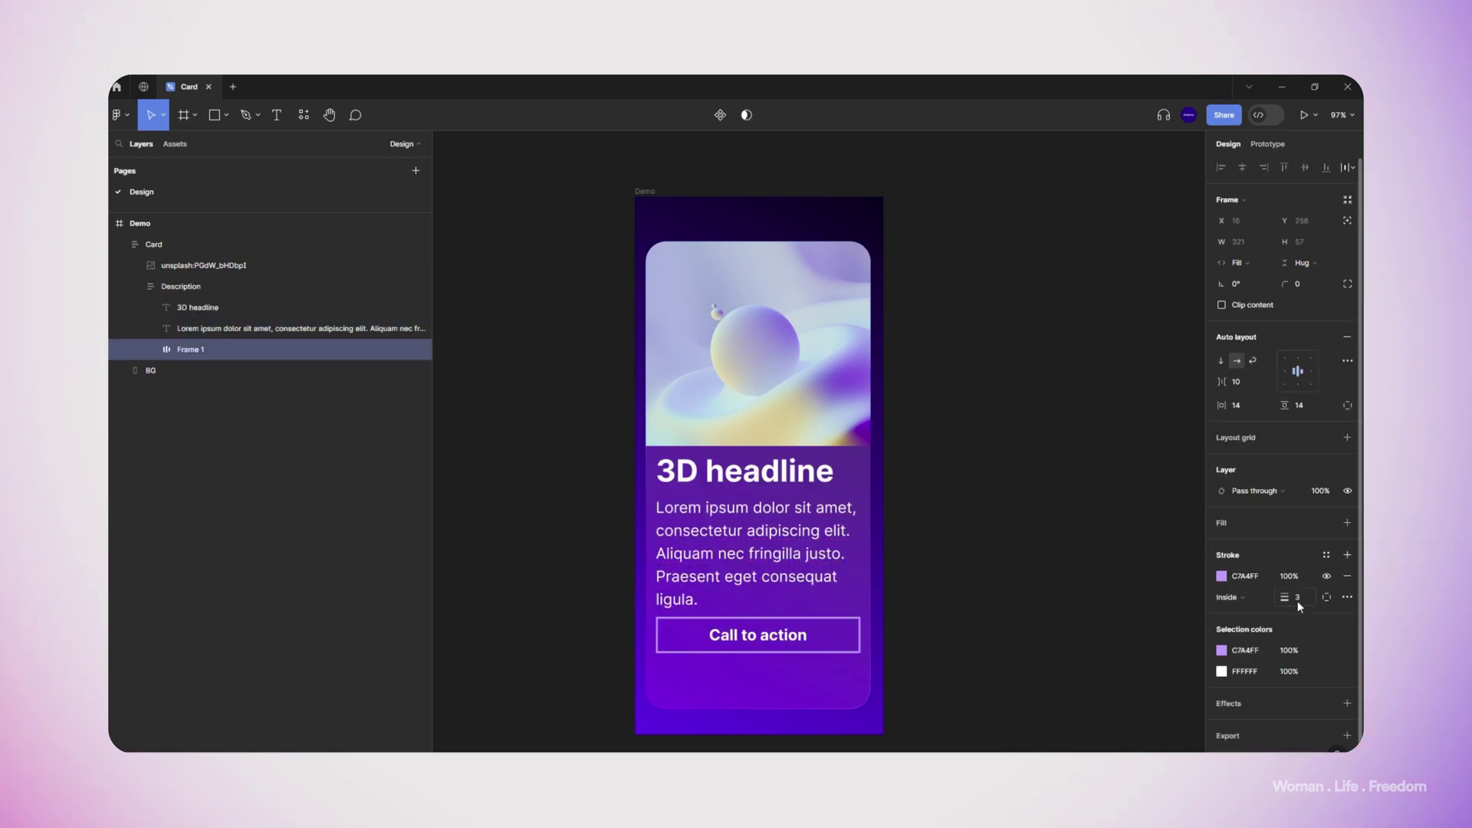
pyautogui.click(1300, 601)
pyautogui.write('2')
pyautogui.moveTo(1285, 285)
pyautogui.mouseDown()
pyautogui.moveTo(1333, 287)
pyautogui.moveTo(192, 294)
pyautogui.moveTo(207, 294)
pyautogui.mouseUp()
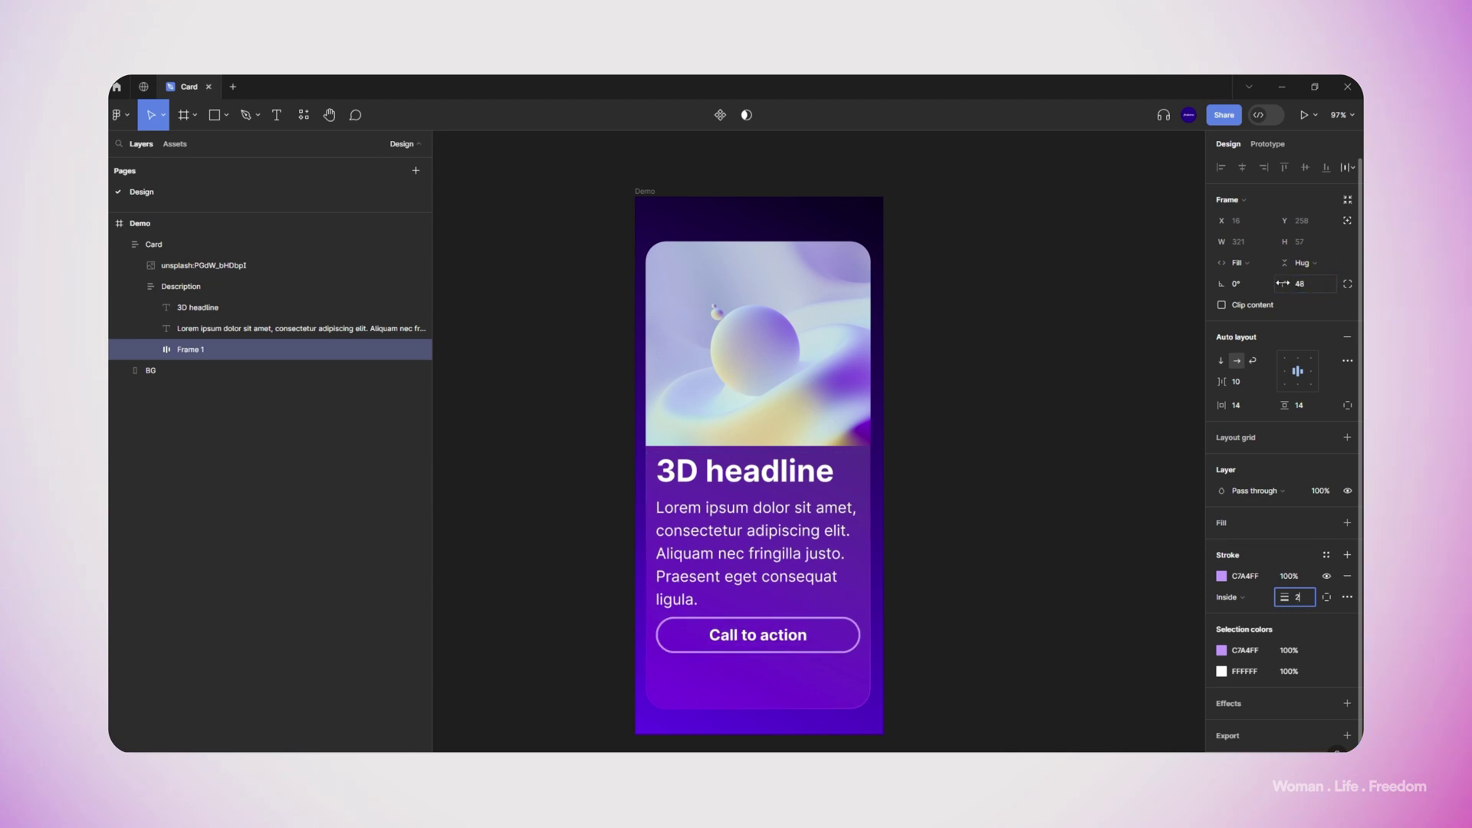
pyautogui.click(914, 549)
pyautogui.click(304, 115)
# - Run the ProtoPie plugin and export the Demo frame to ProtoPie as one scene
pyautogui.click(366, 143)
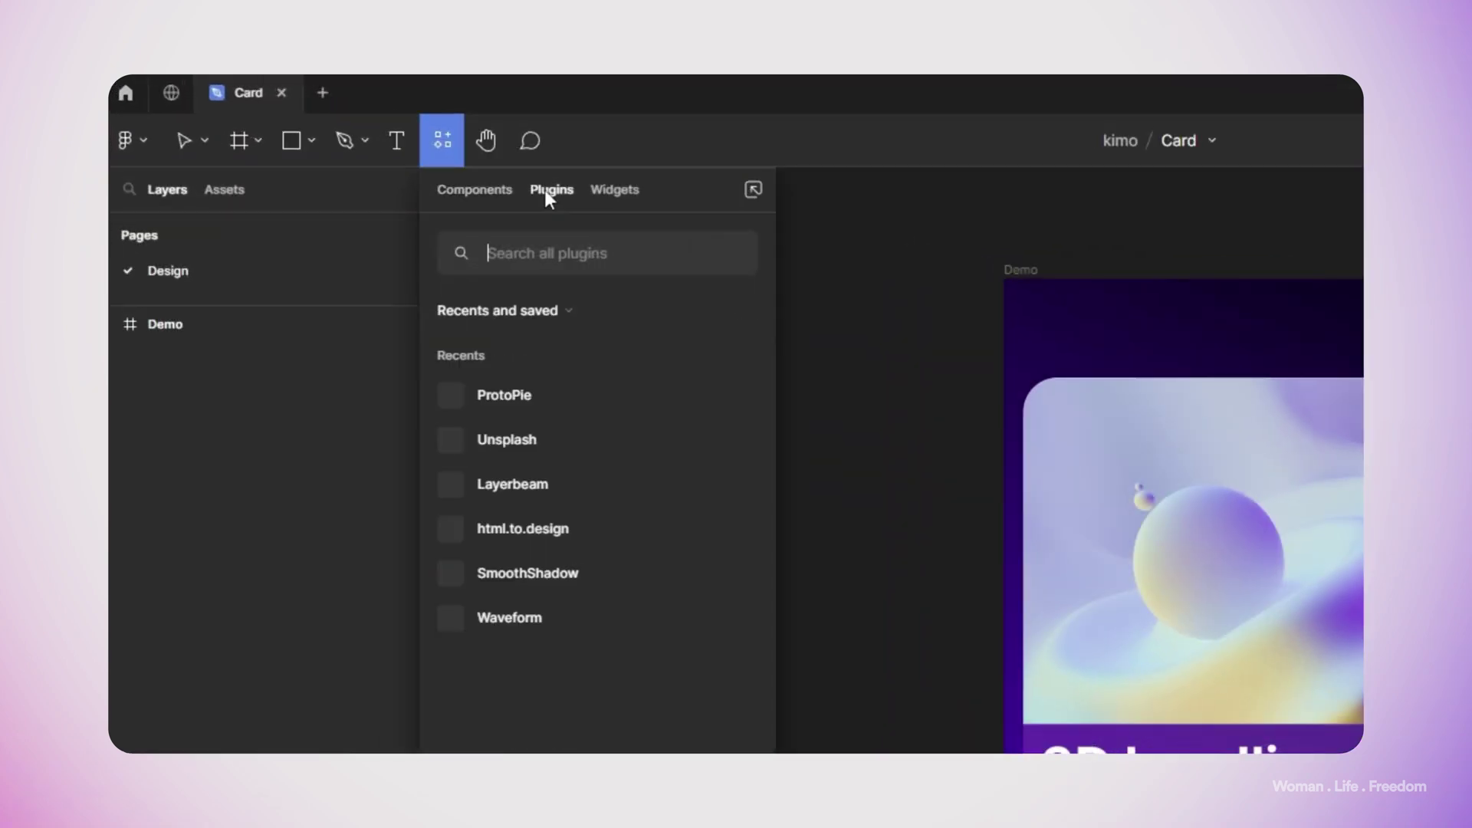
pyautogui.write('pr')
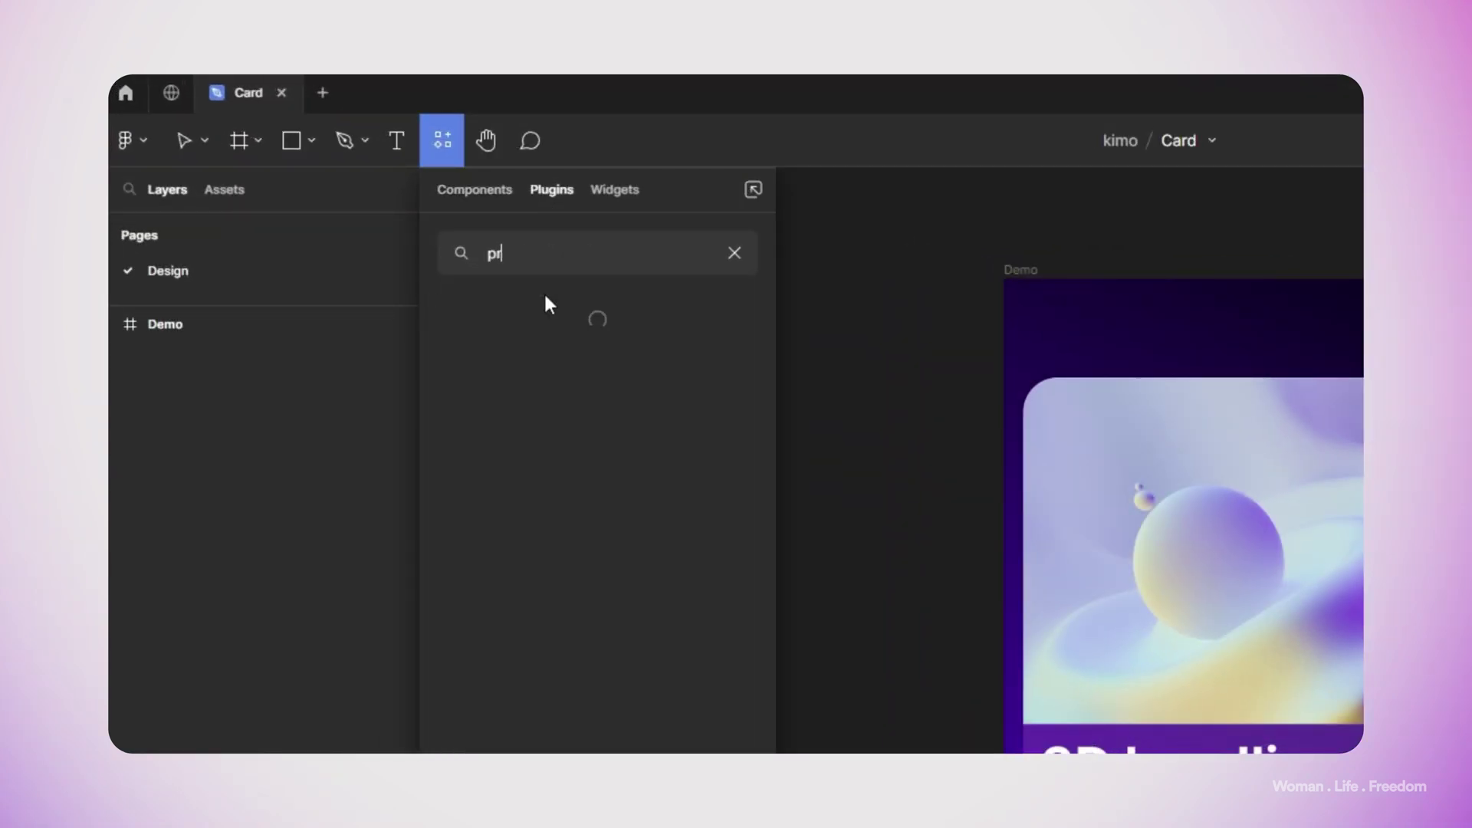
pyautogui.click(549, 304)
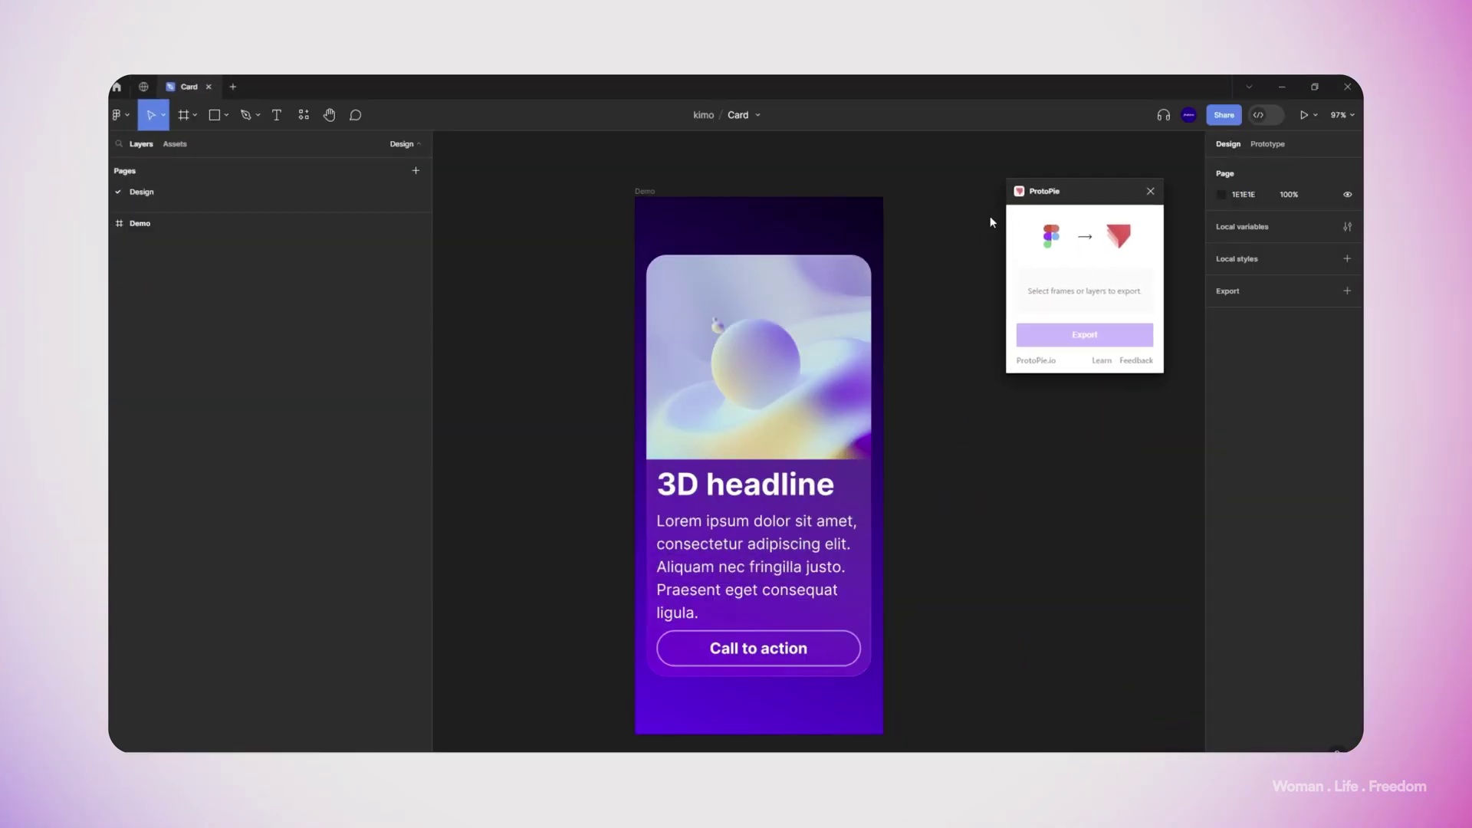
pyautogui.click(647, 200)
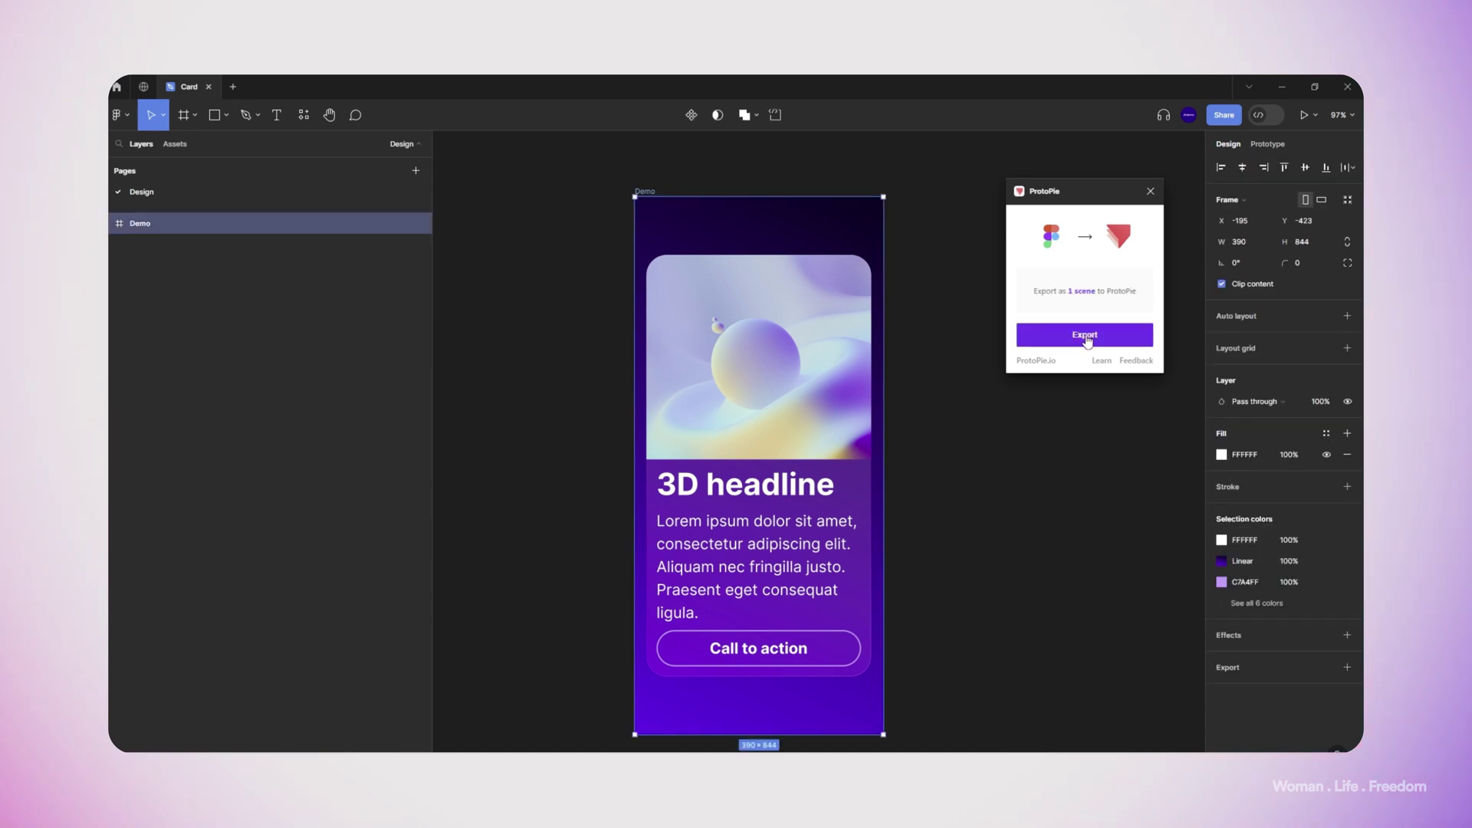
pyautogui.click(1086, 336)
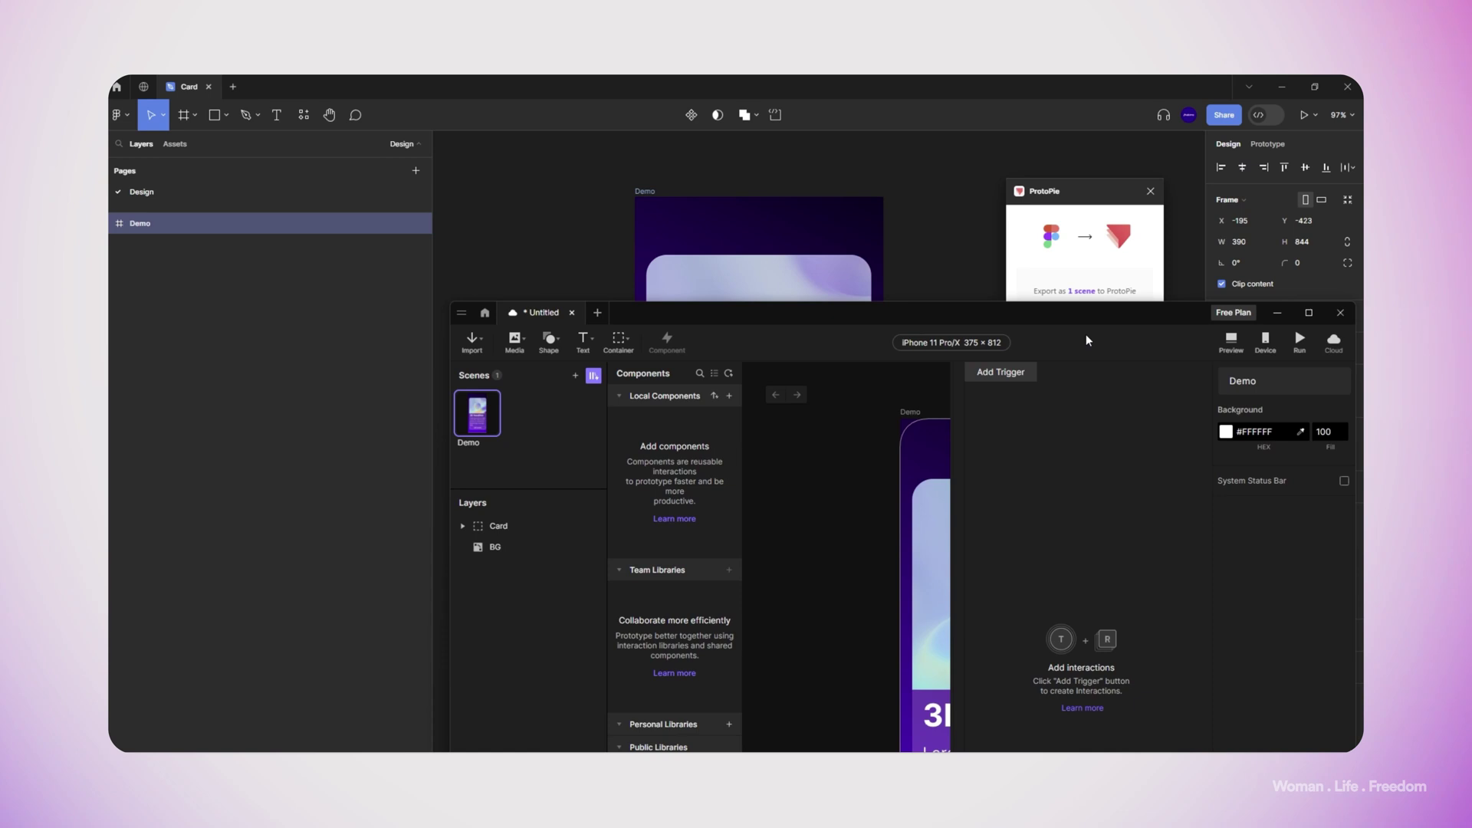
# - Maximise ProtoPie Studio and add a Sensor > Tilt trigger to the Demo scene
pyautogui.moveTo(974, 315); pyautogui.dragTo(789, 173)
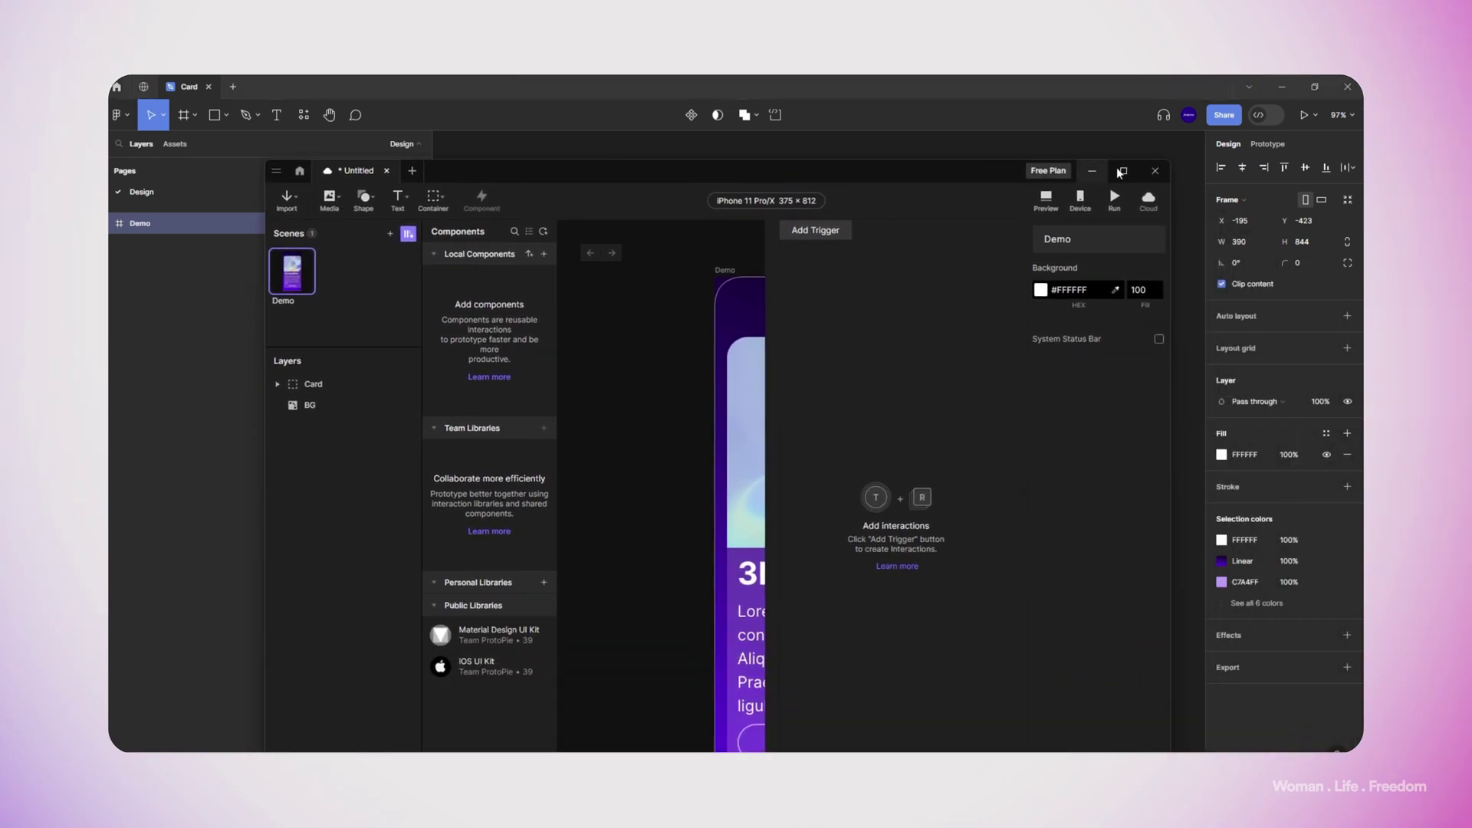
pyautogui.click(1125, 175)
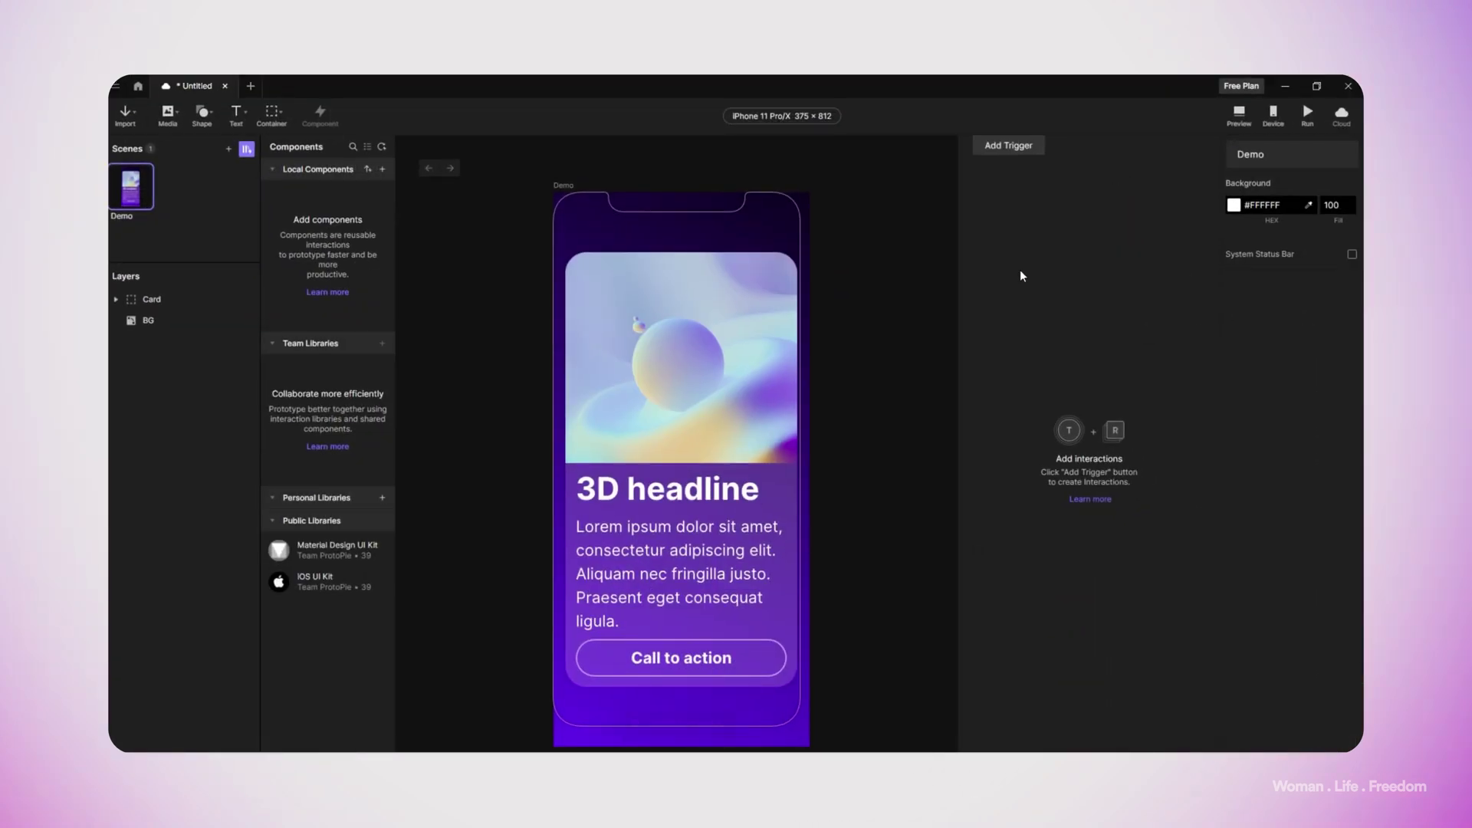
pyautogui.click(996, 148)
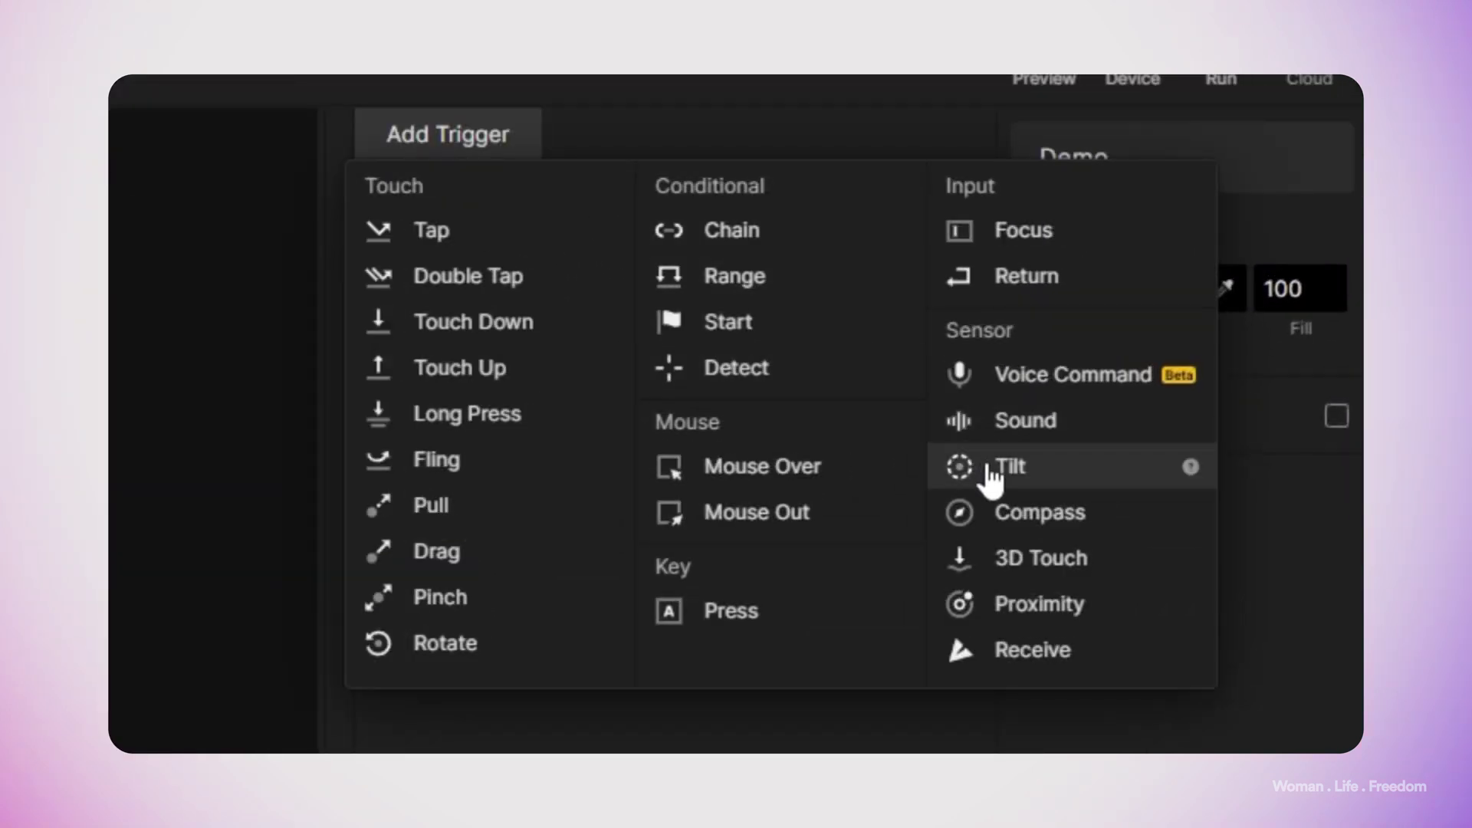
pyautogui.click(1154, 376)
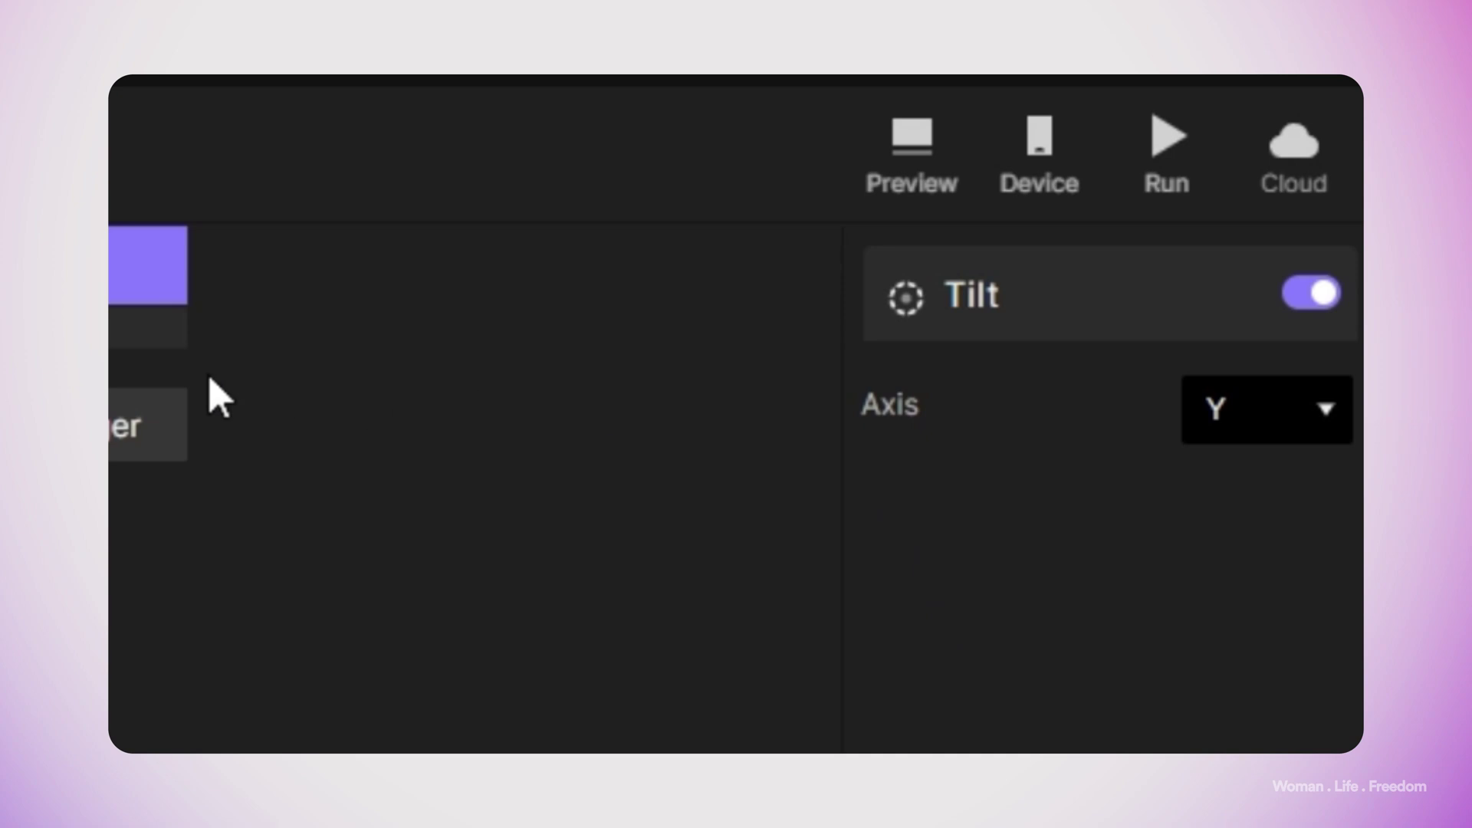
pyautogui.click(426, 184)
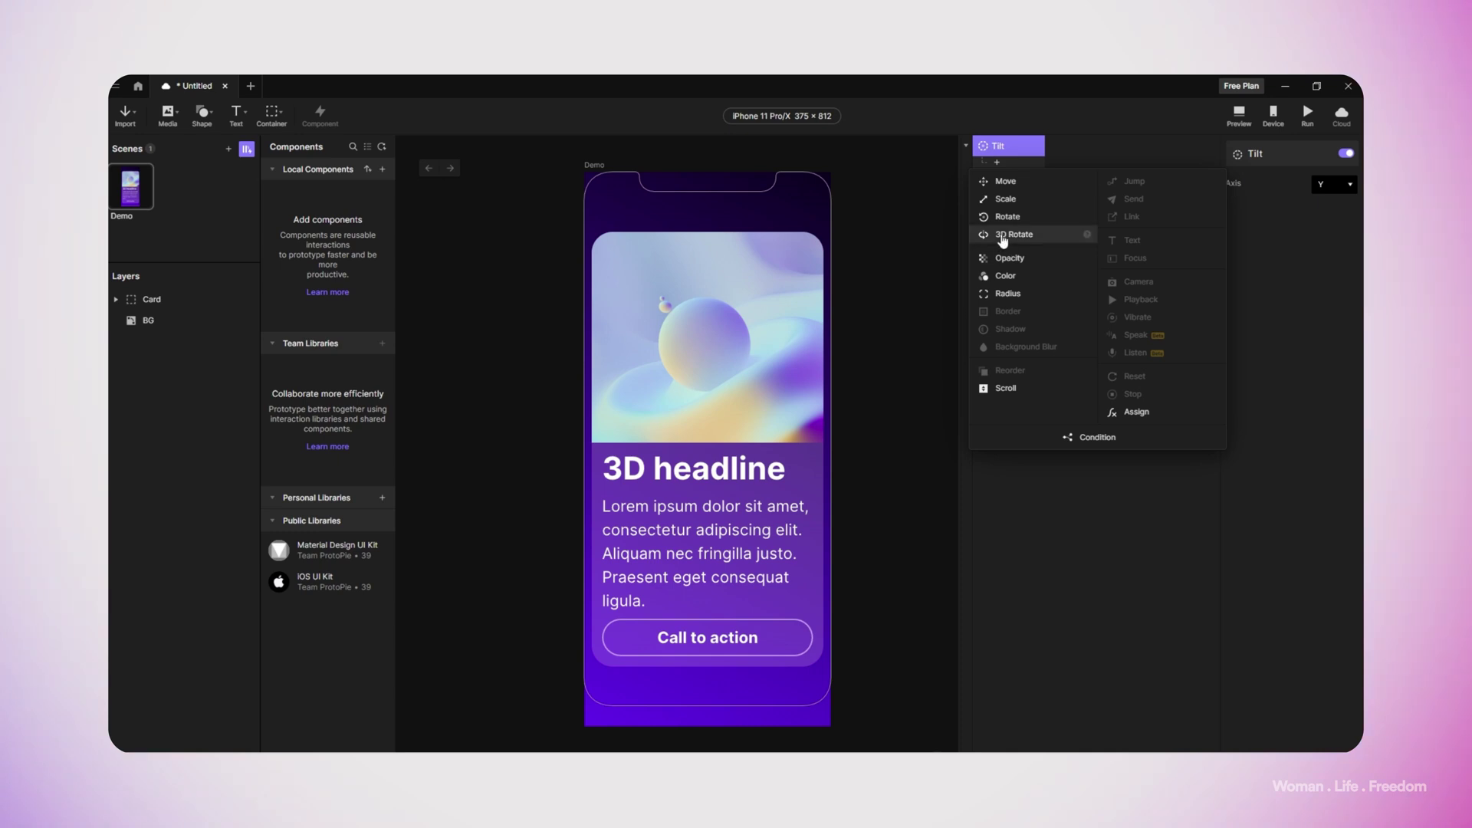
# - Add a 3D Rotate response on the Card layer with a custom 50/50 pivot and first smoothness option
pyautogui.click(1002, 234)
pyautogui.click(1316, 171)
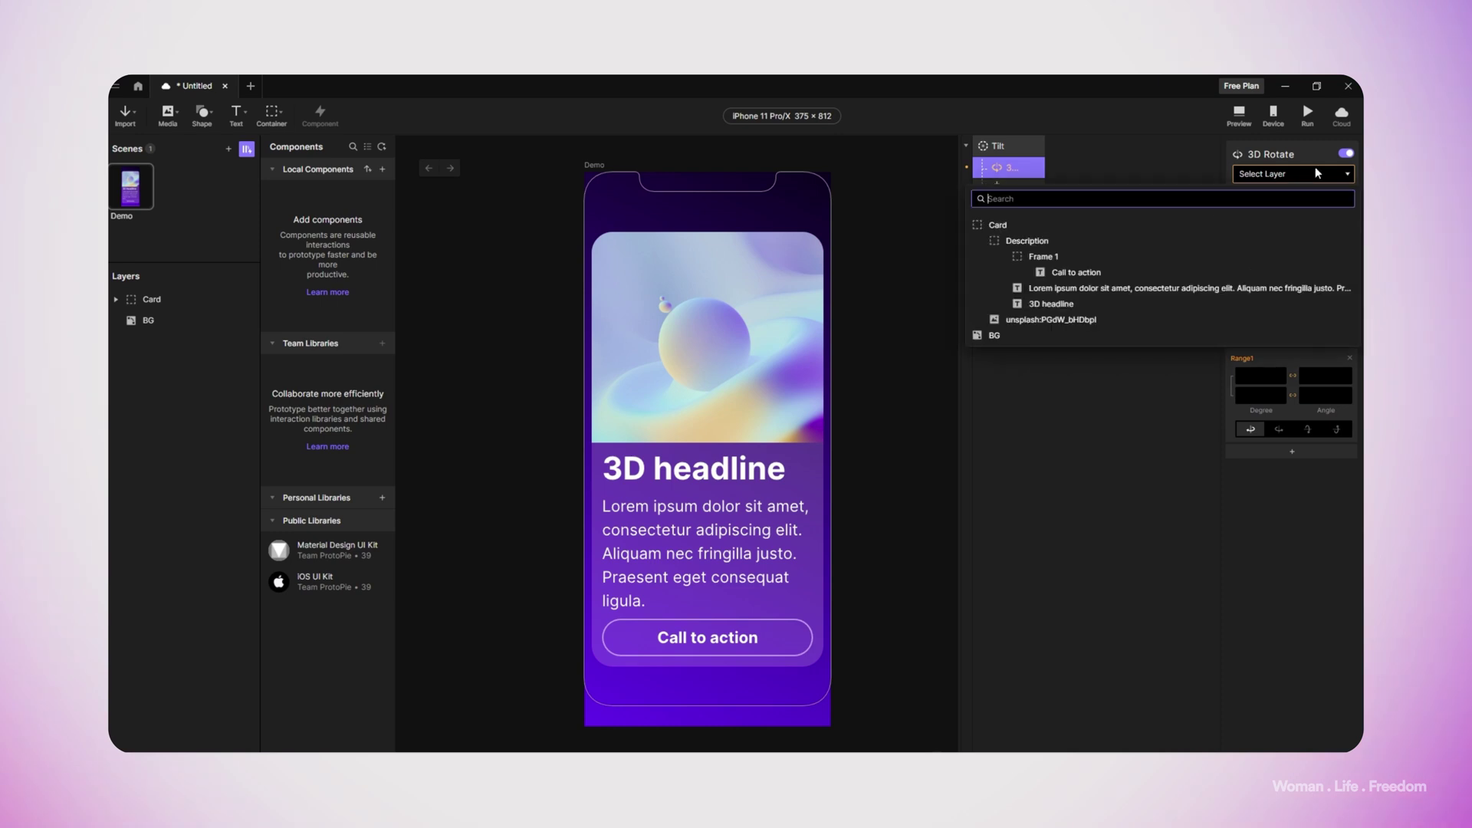
pyautogui.click(1012, 223)
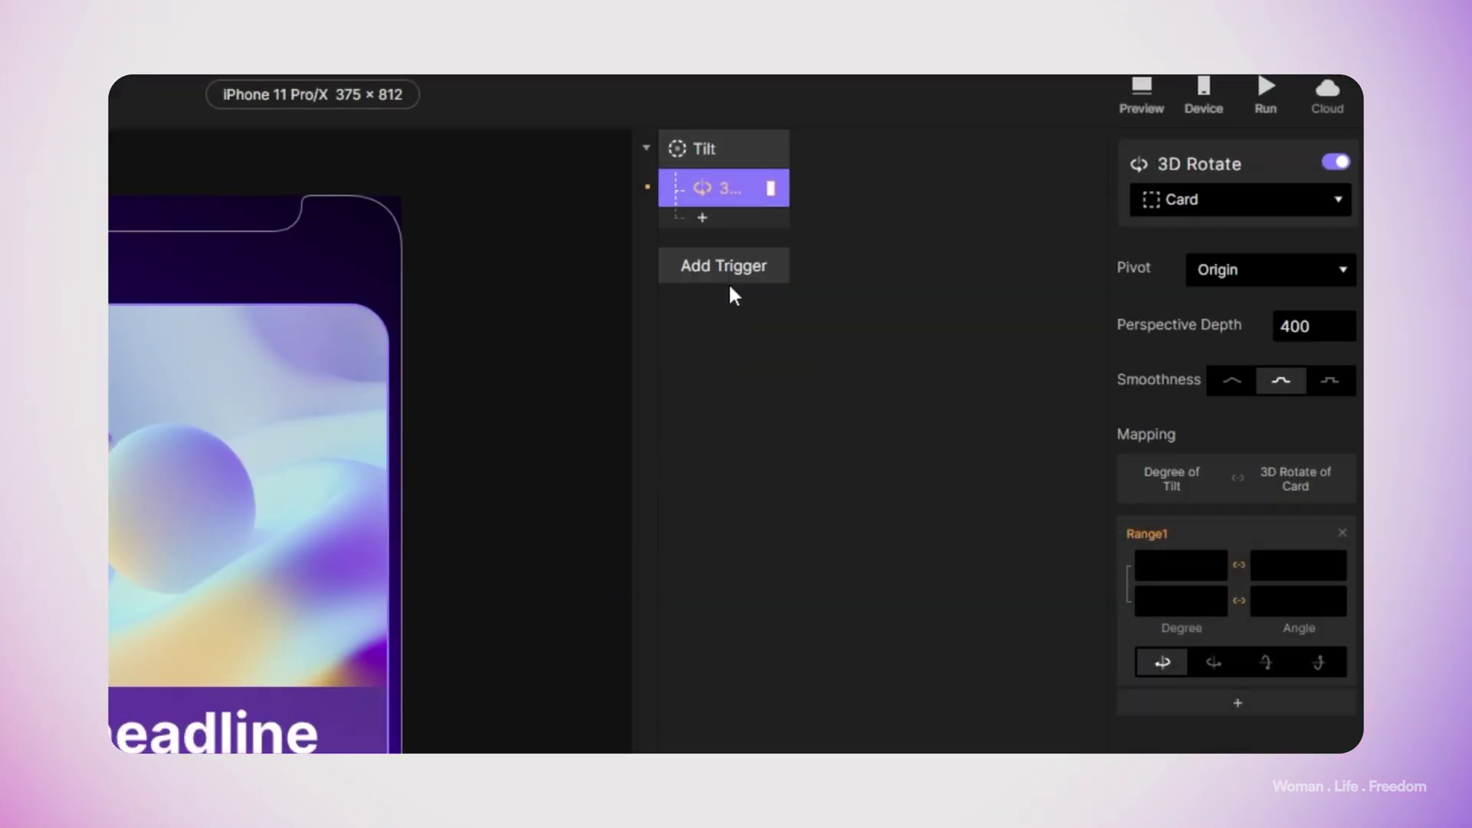
pyautogui.click(1213, 267)
pyautogui.click(1229, 314)
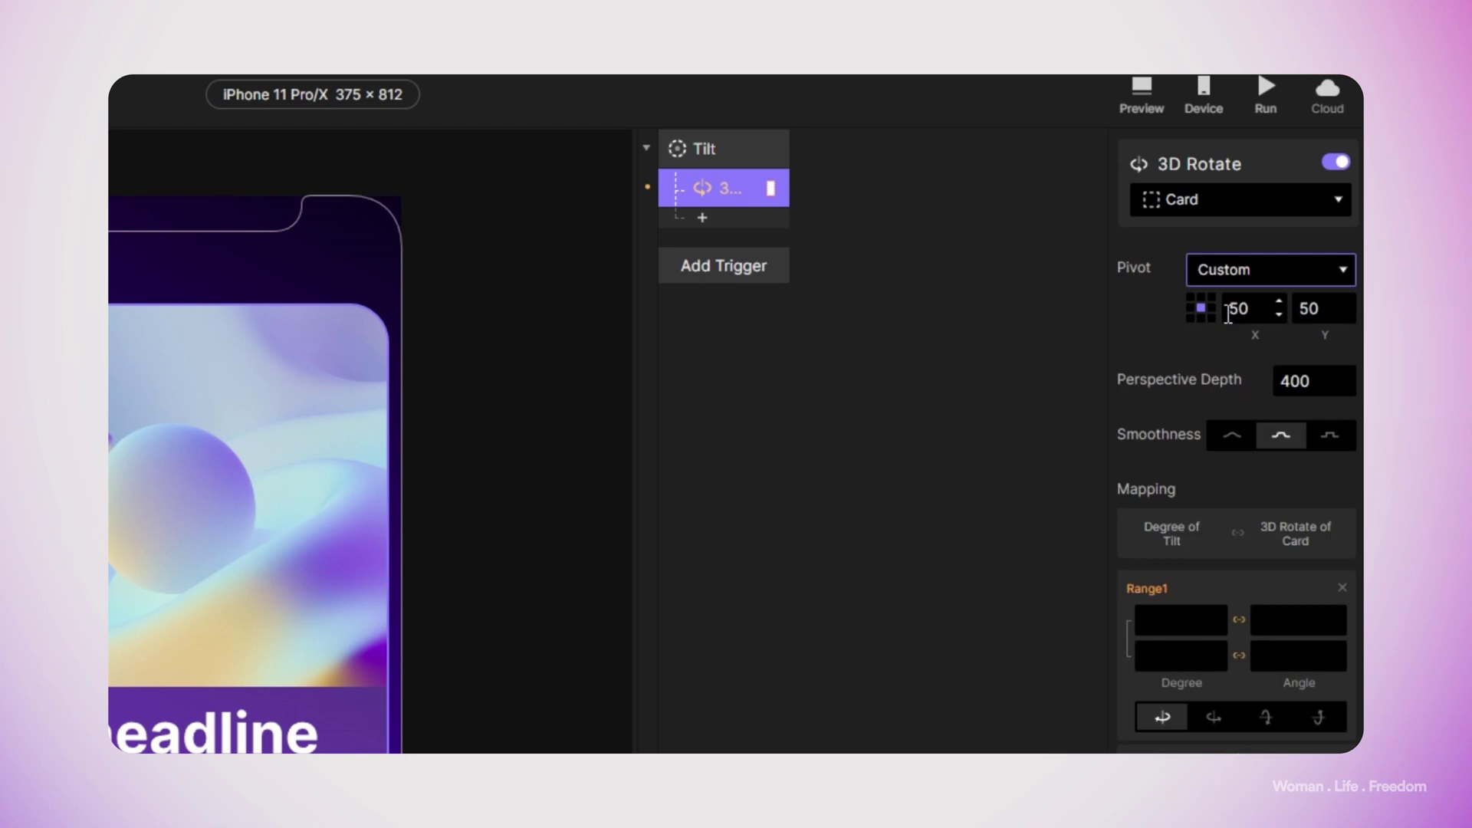
pyautogui.click(1227, 439)
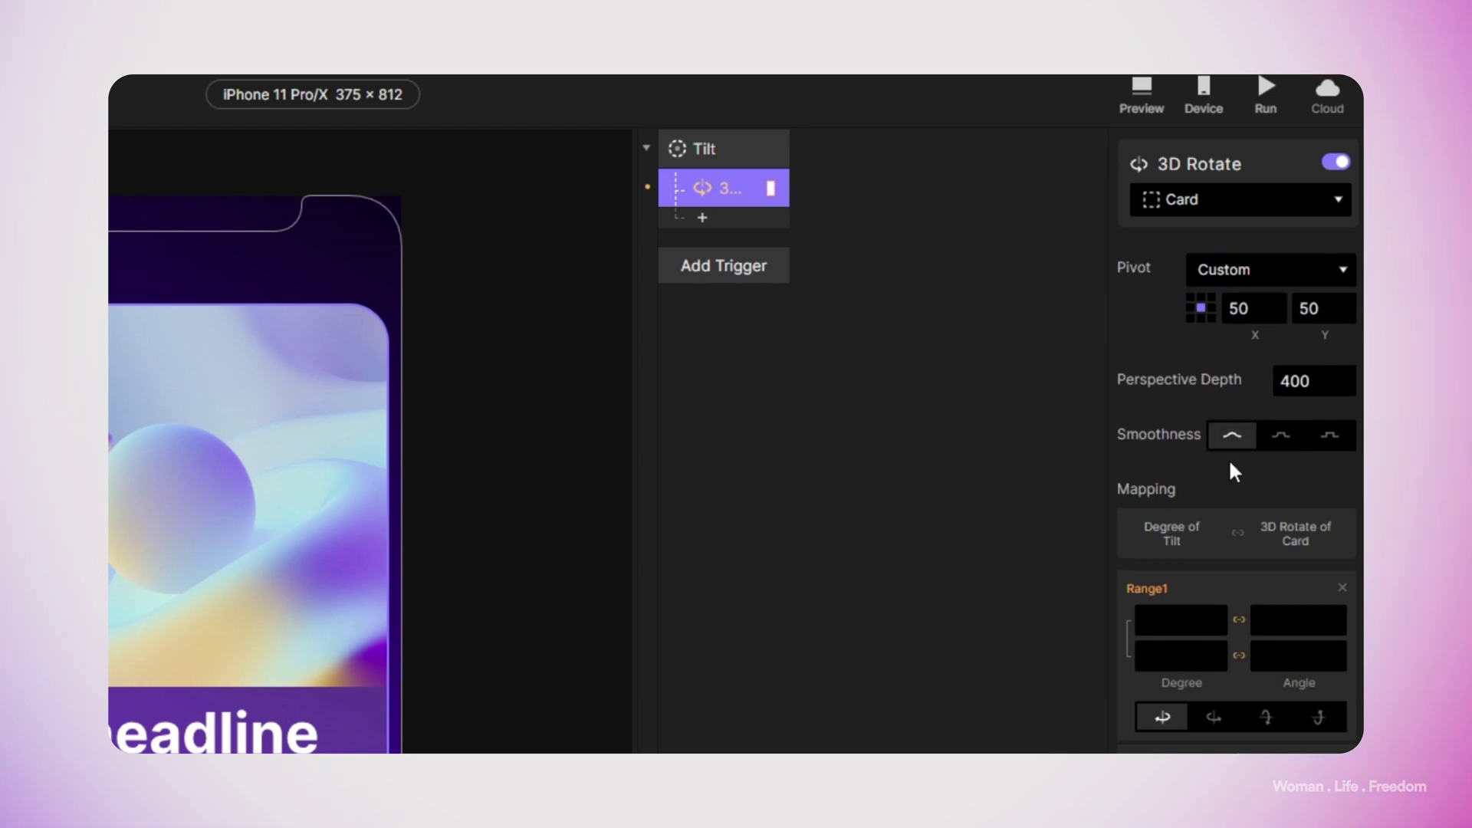
# - Map tilt degrees -20 to 20 onto rotation angles -20 to 20
pyautogui.click(1184, 618)
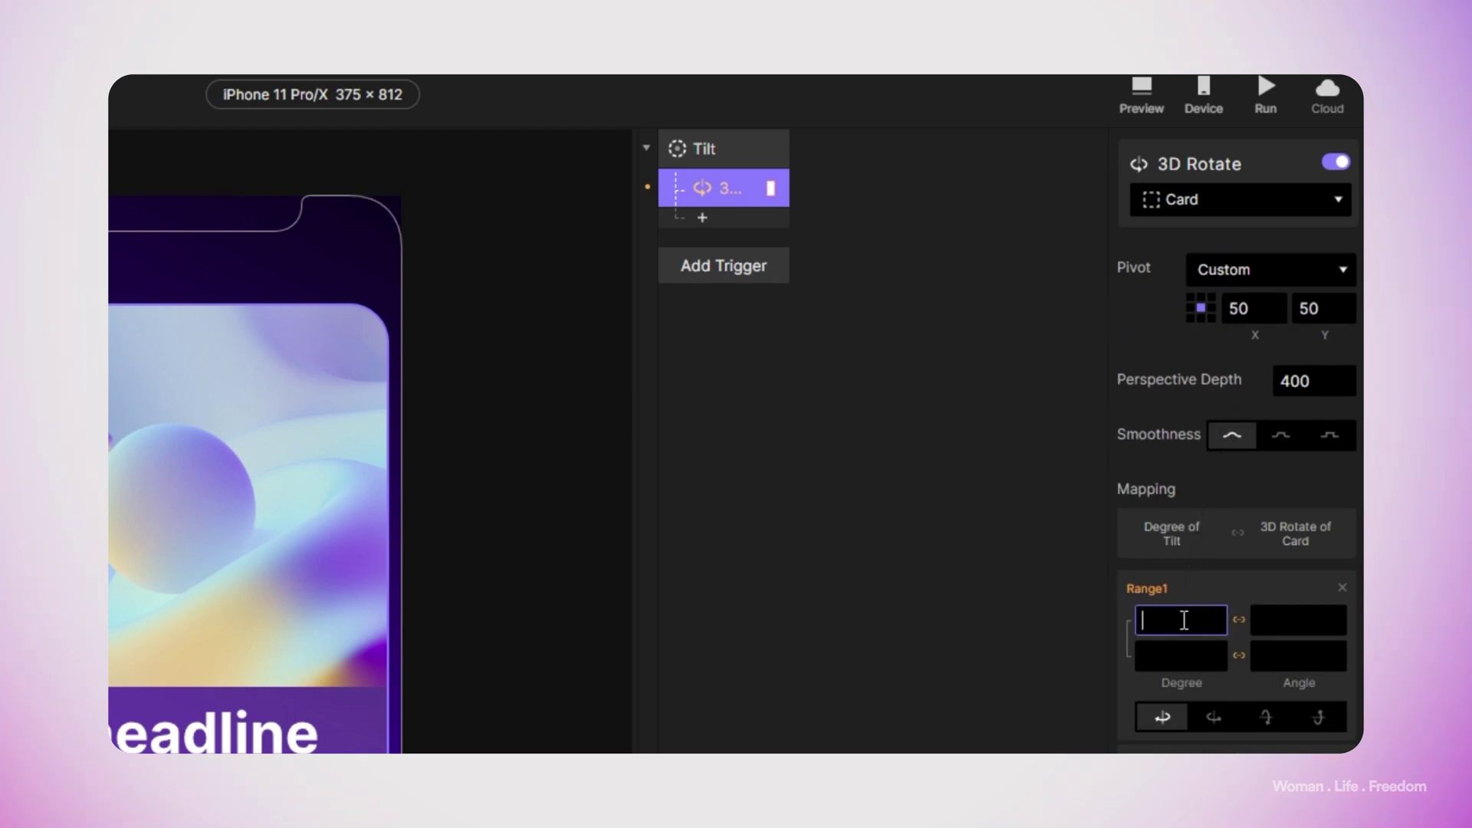
pyautogui.write('-20')
pyautogui.click(1176, 653)
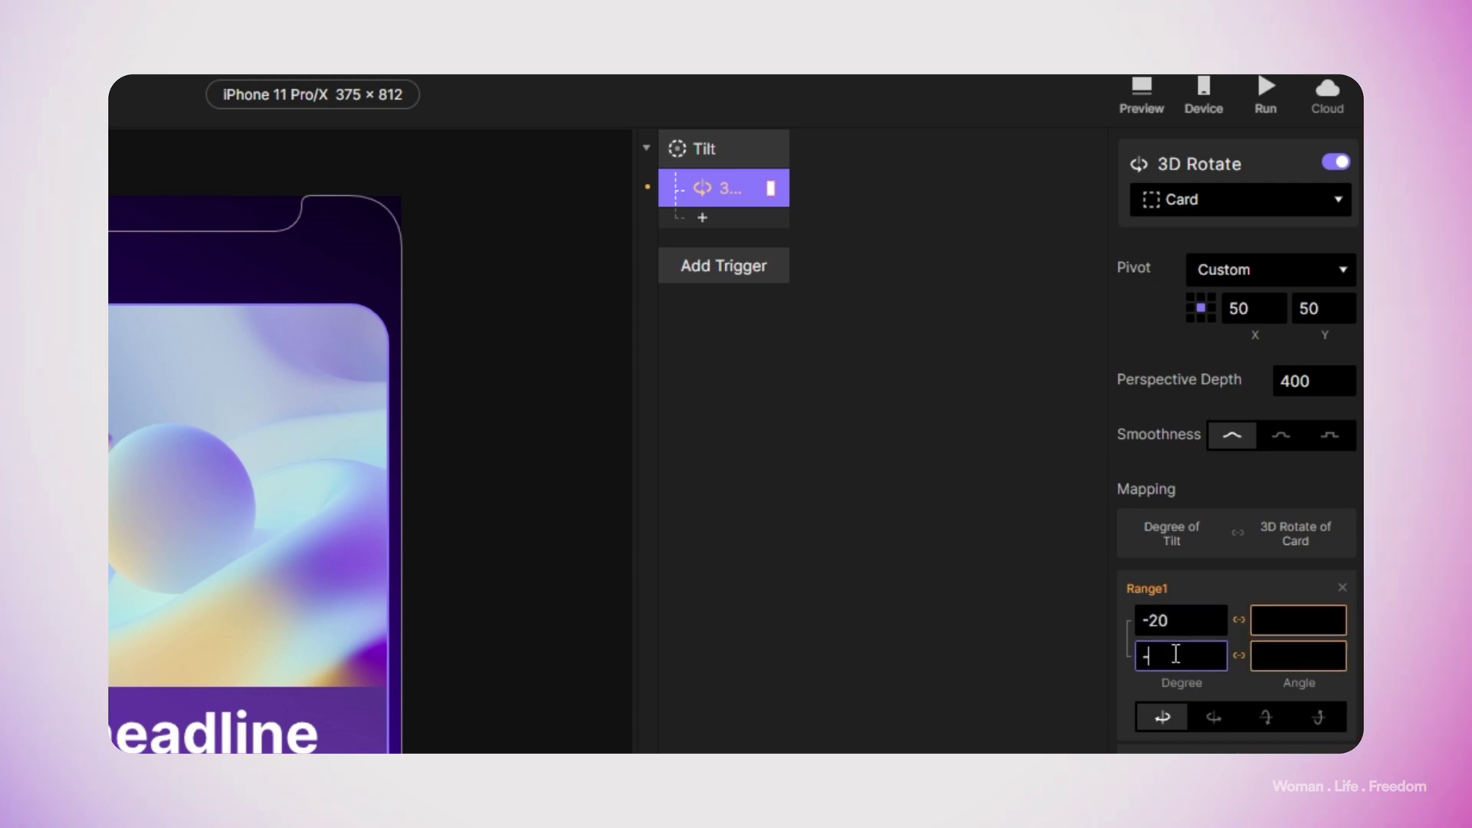
pyautogui.write('20')
pyautogui.click(1281, 622)
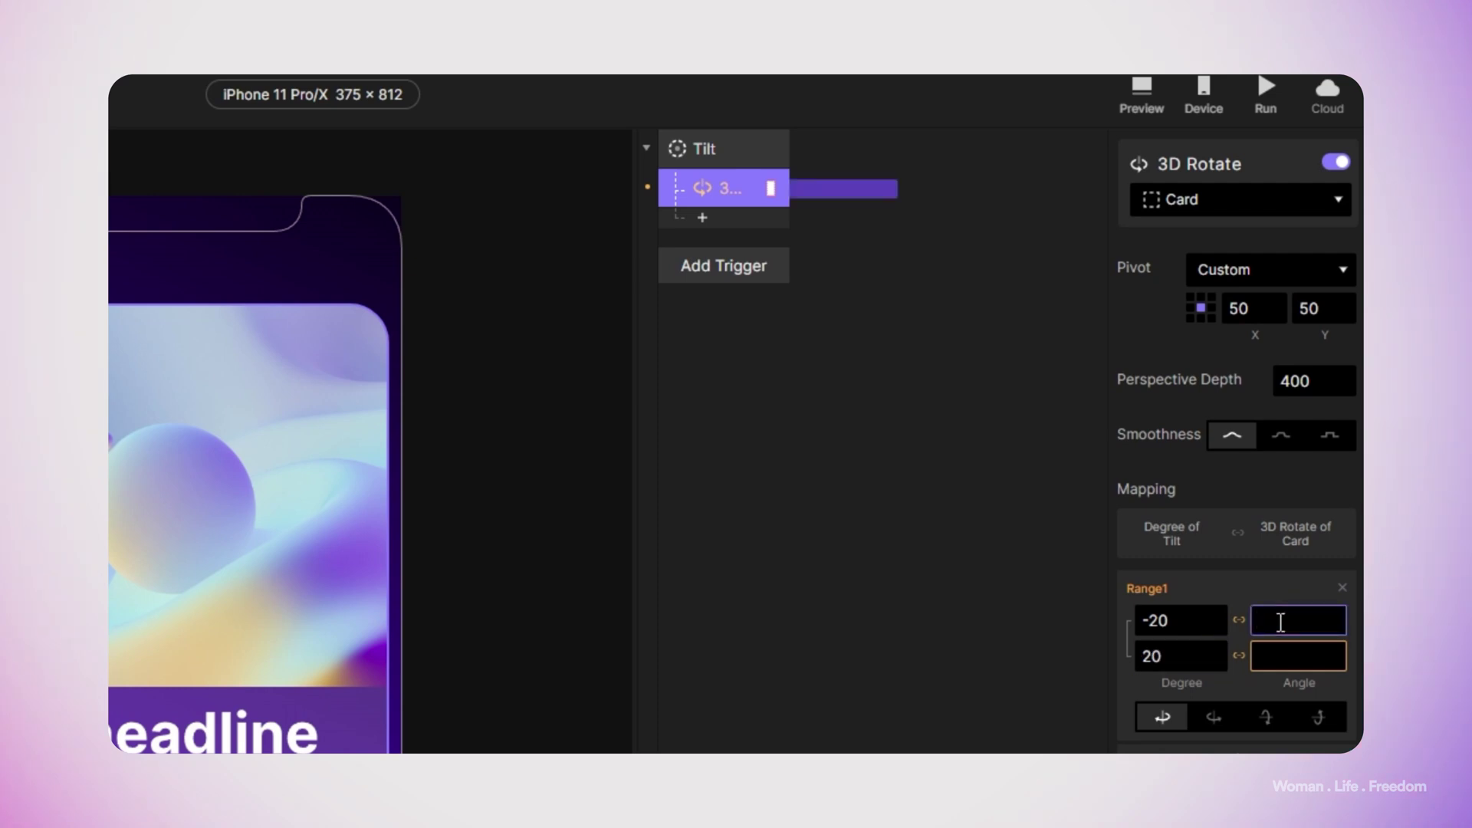
pyautogui.write('-20')
pyautogui.click(1280, 650)
pyautogui.write('20')
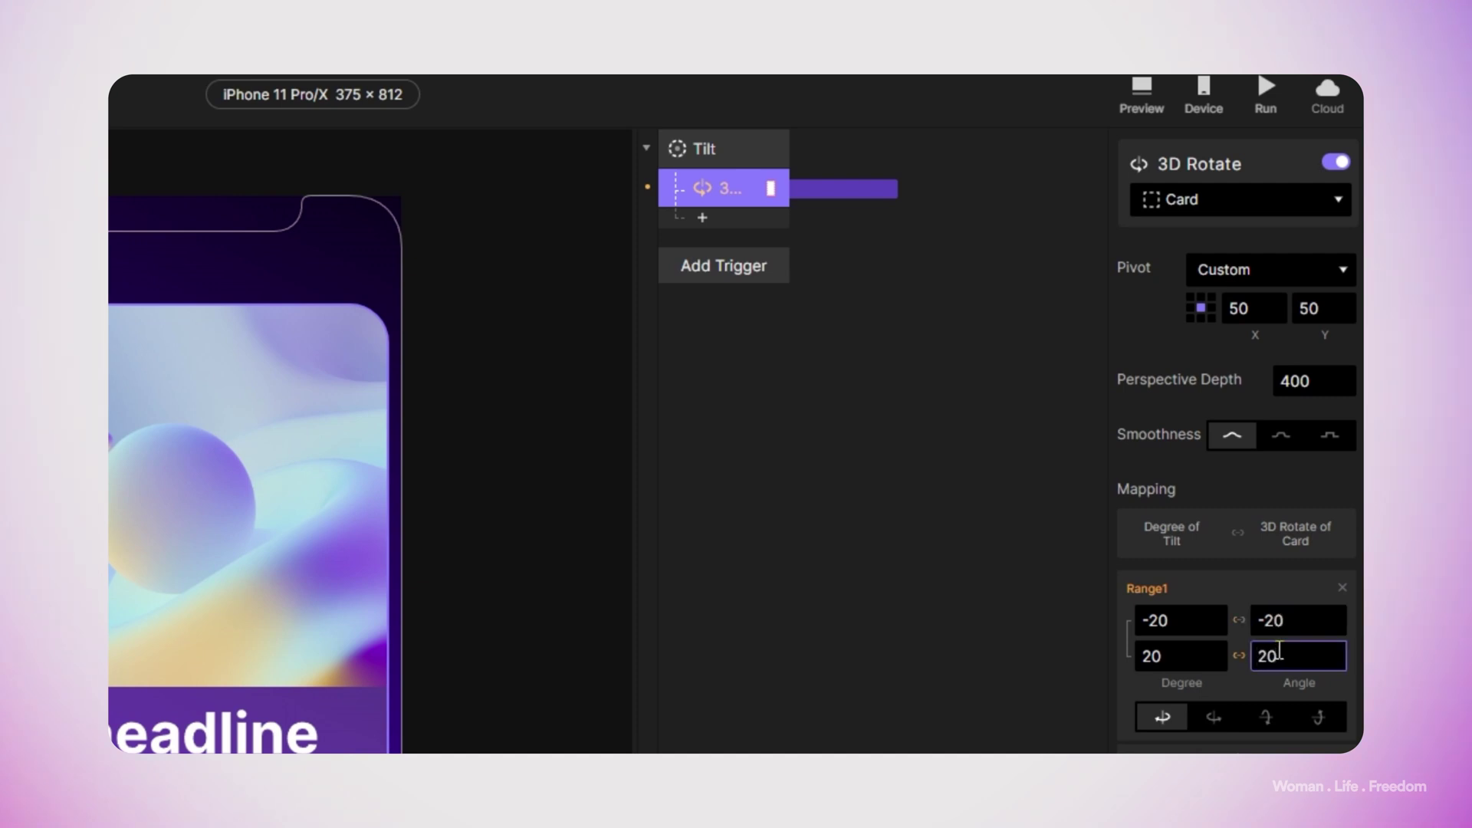
pyautogui.press('Return')
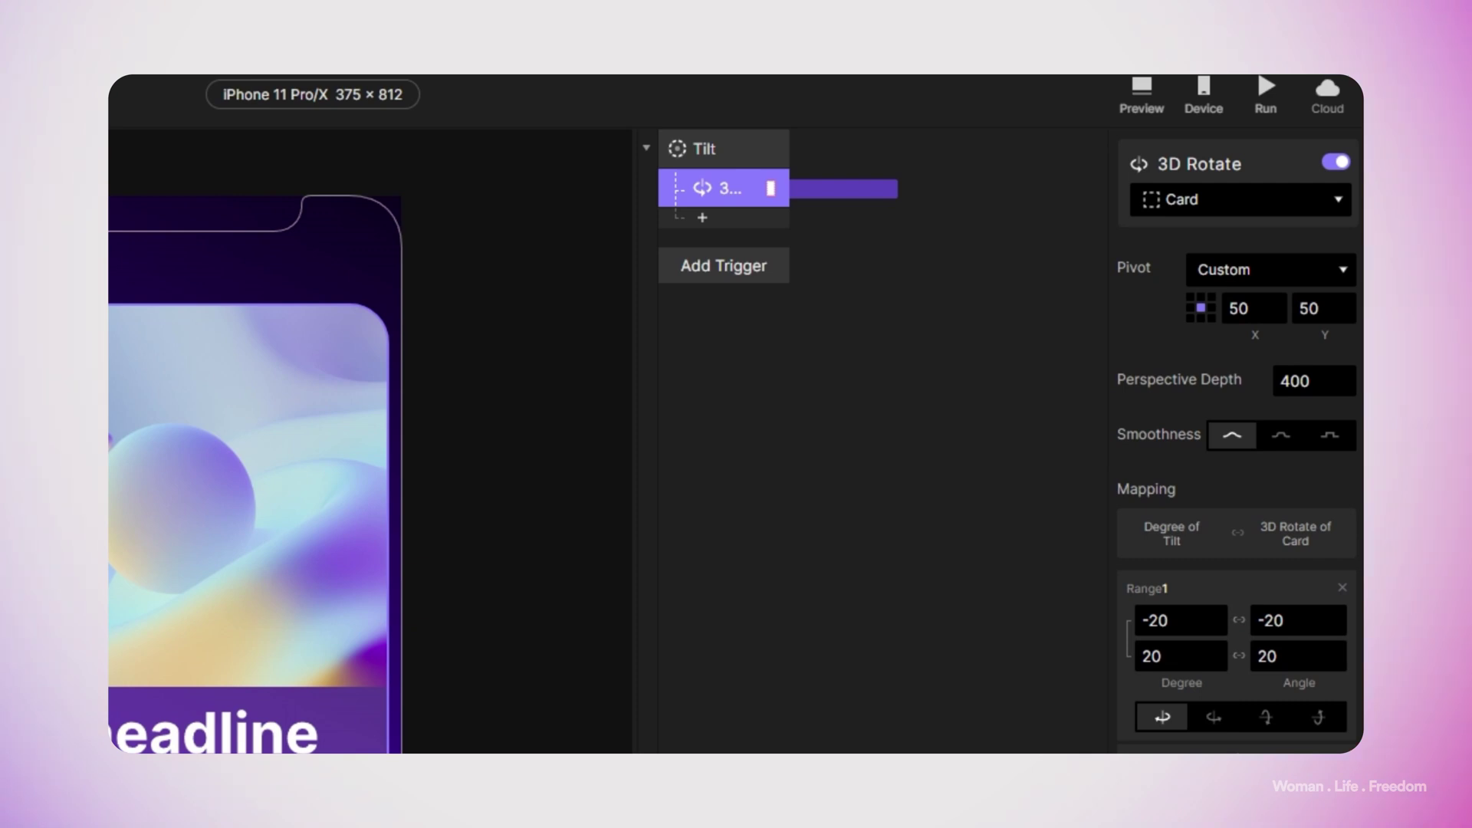
# - Add a second Tilt trigger following the X axis
pyautogui.click(699, 486)
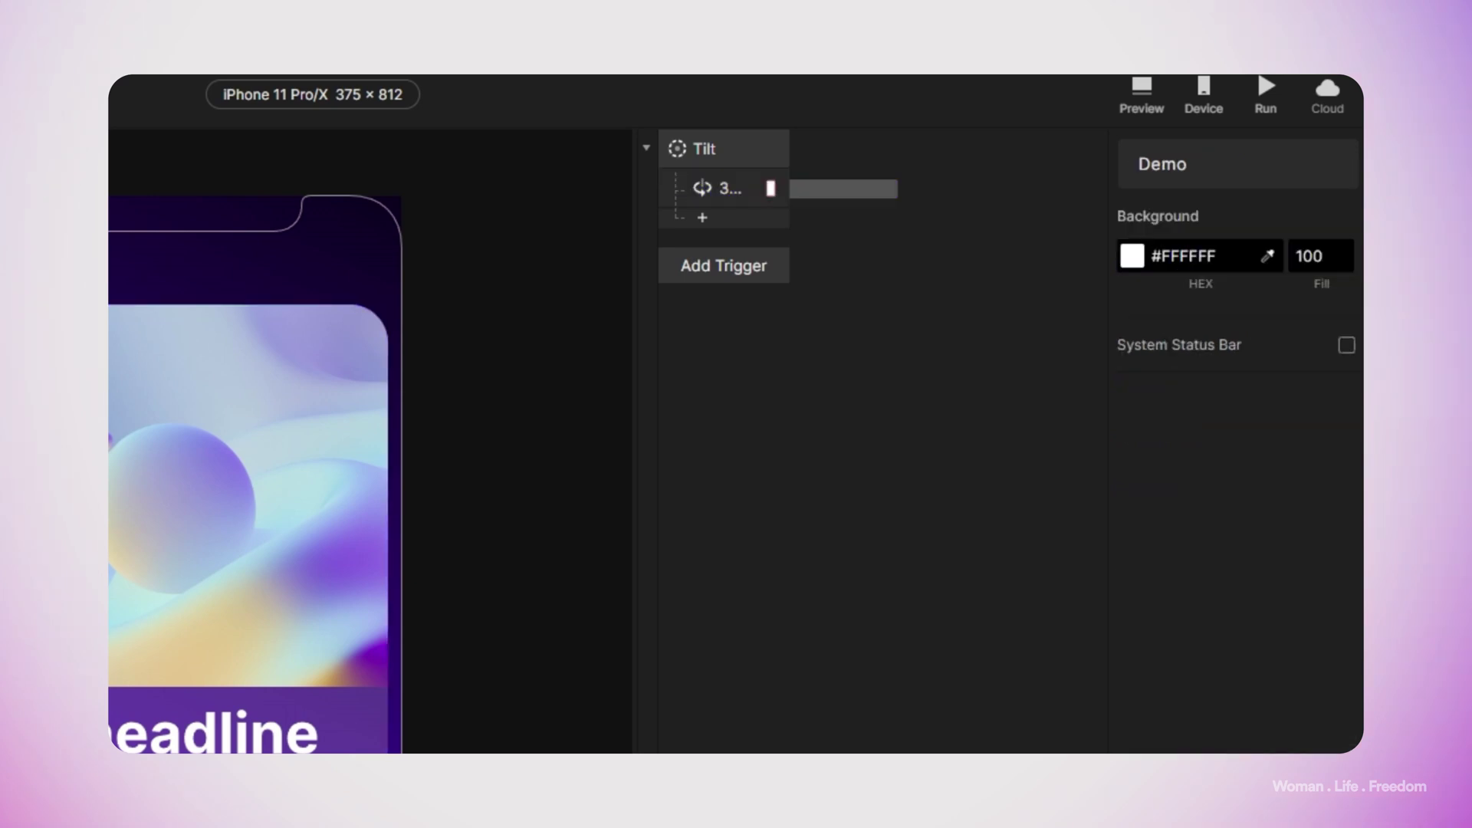
pyautogui.click(760, 276)
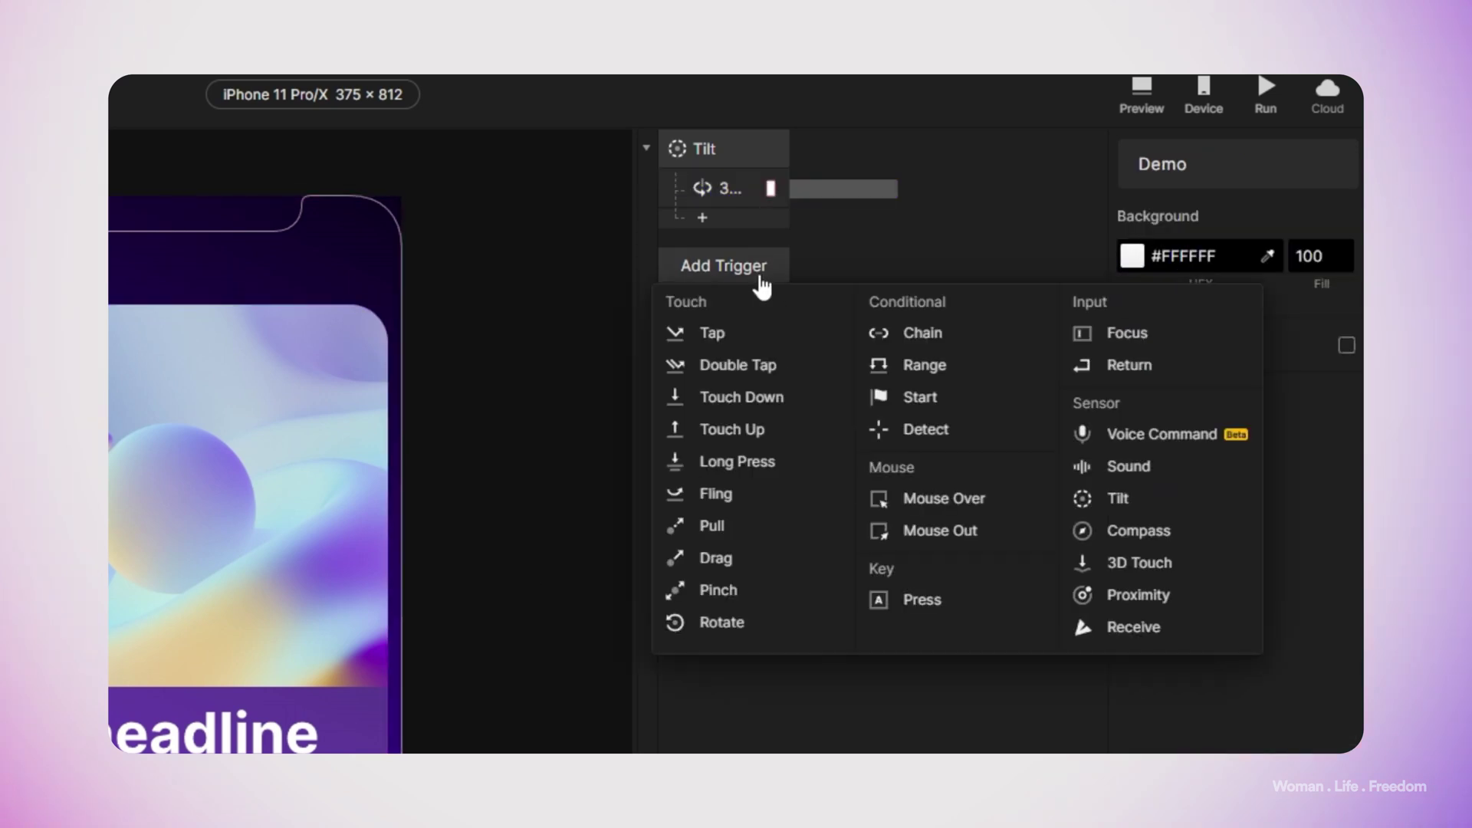
pyautogui.click(1093, 495)
pyautogui.click(1303, 215)
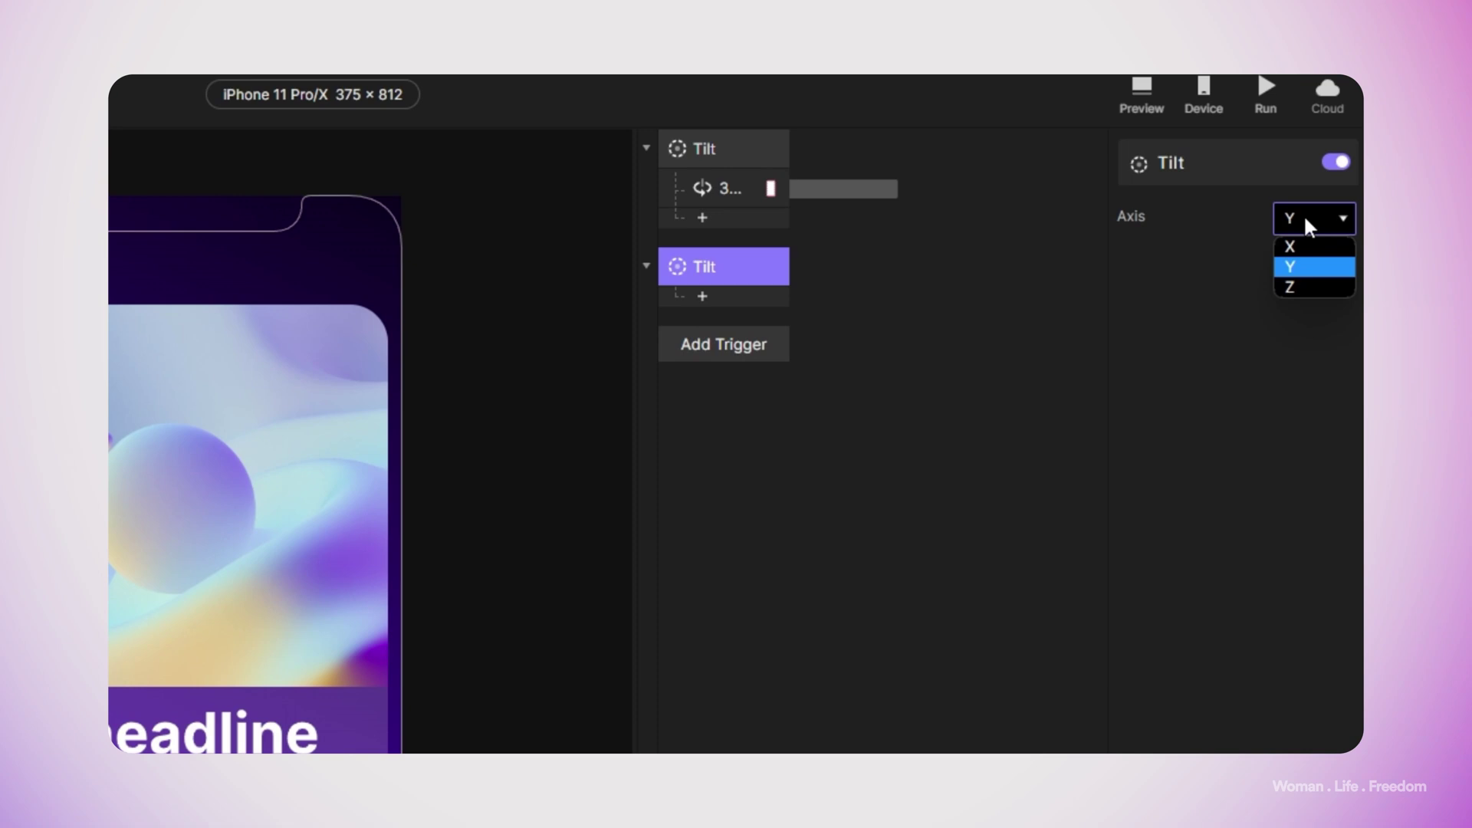
pyautogui.click(1302, 244)
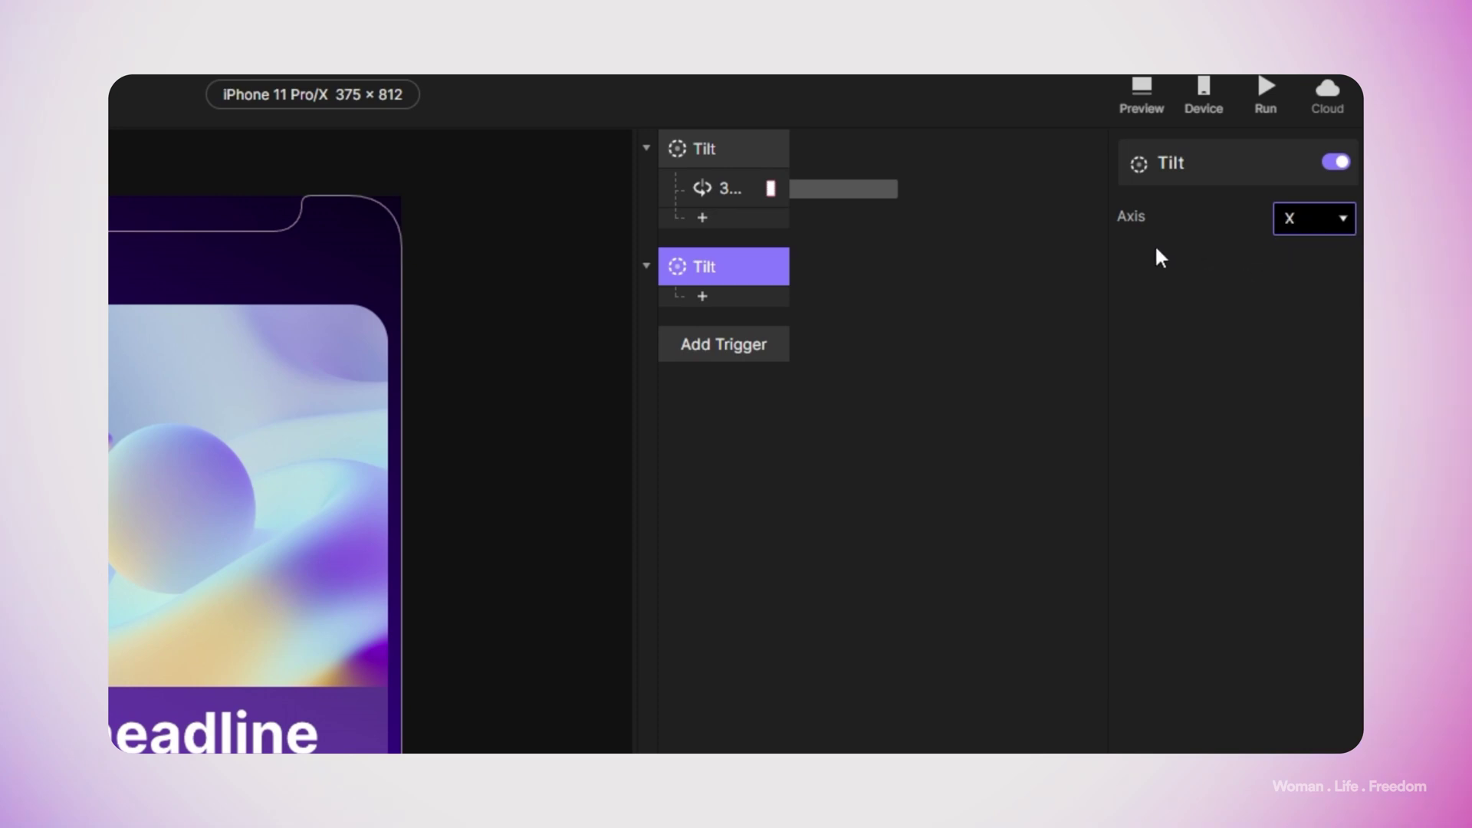
# - Attach a 3D Rotate mapping tilt -20 to 20 onto angle 20 to -20, using the third axis
pyautogui.click(700, 298)
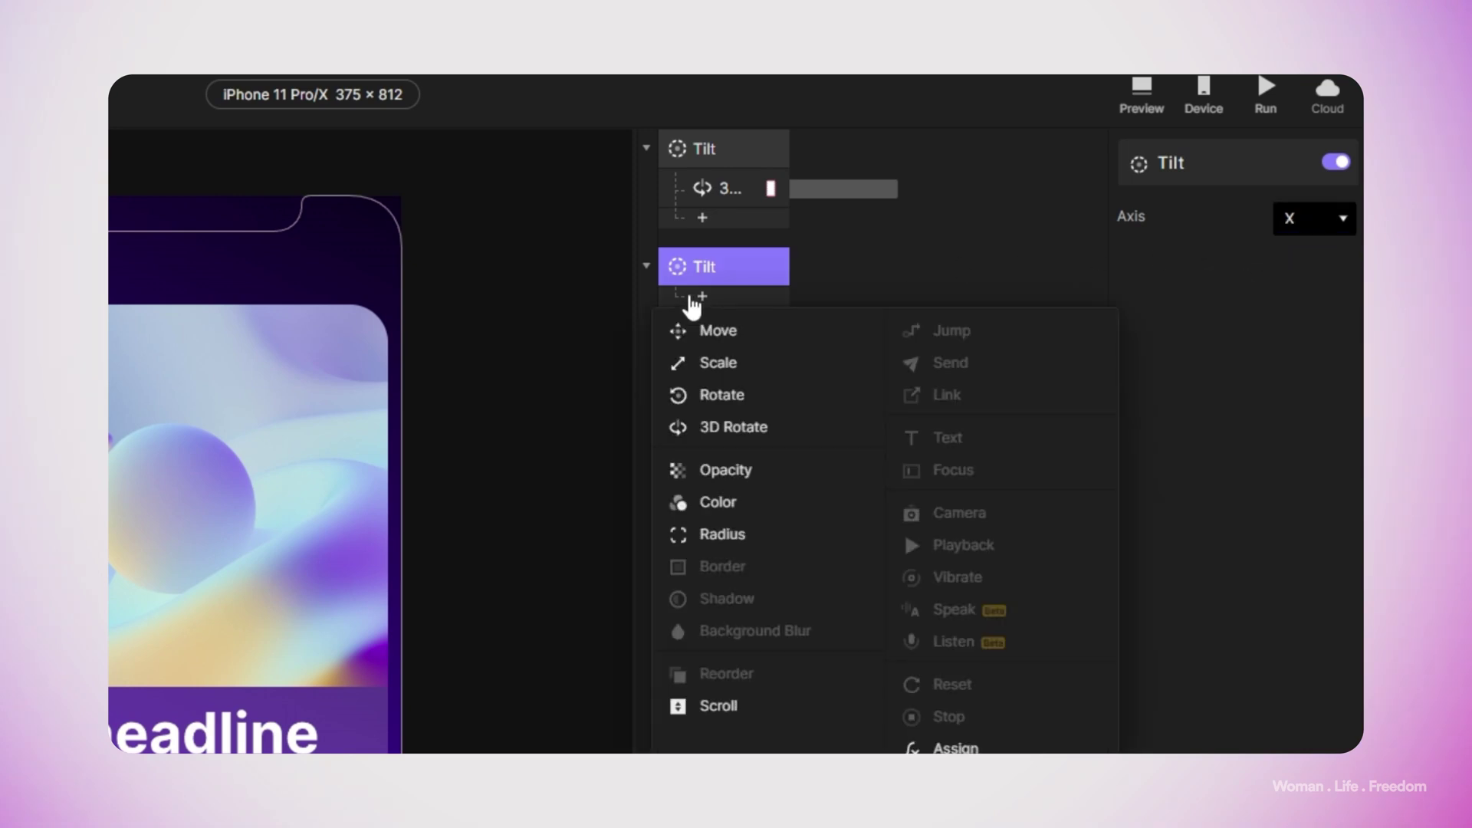
pyautogui.click(711, 428)
pyautogui.click(1171, 566)
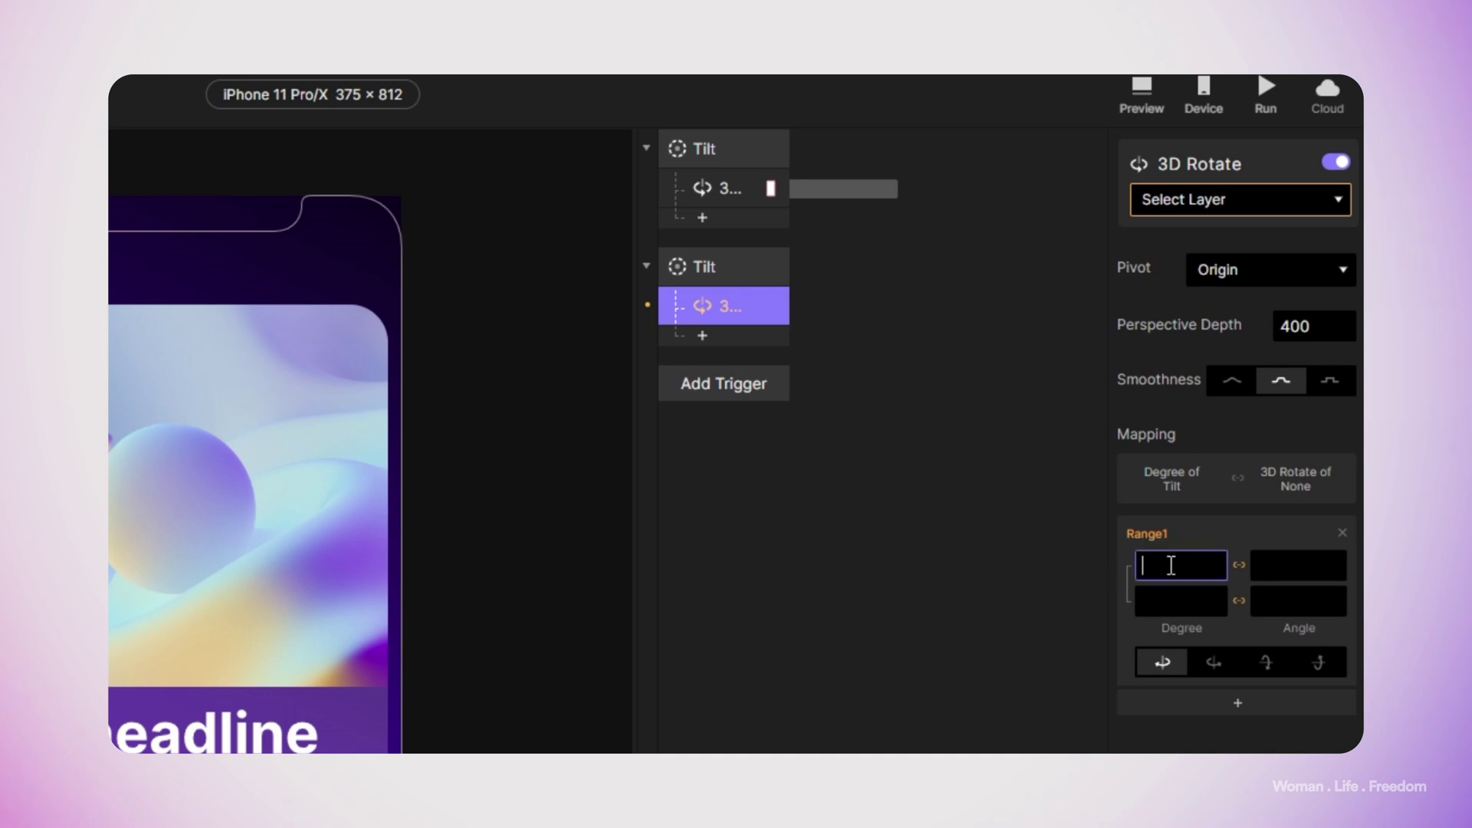
pyautogui.write('-20')
pyautogui.press('Tab')
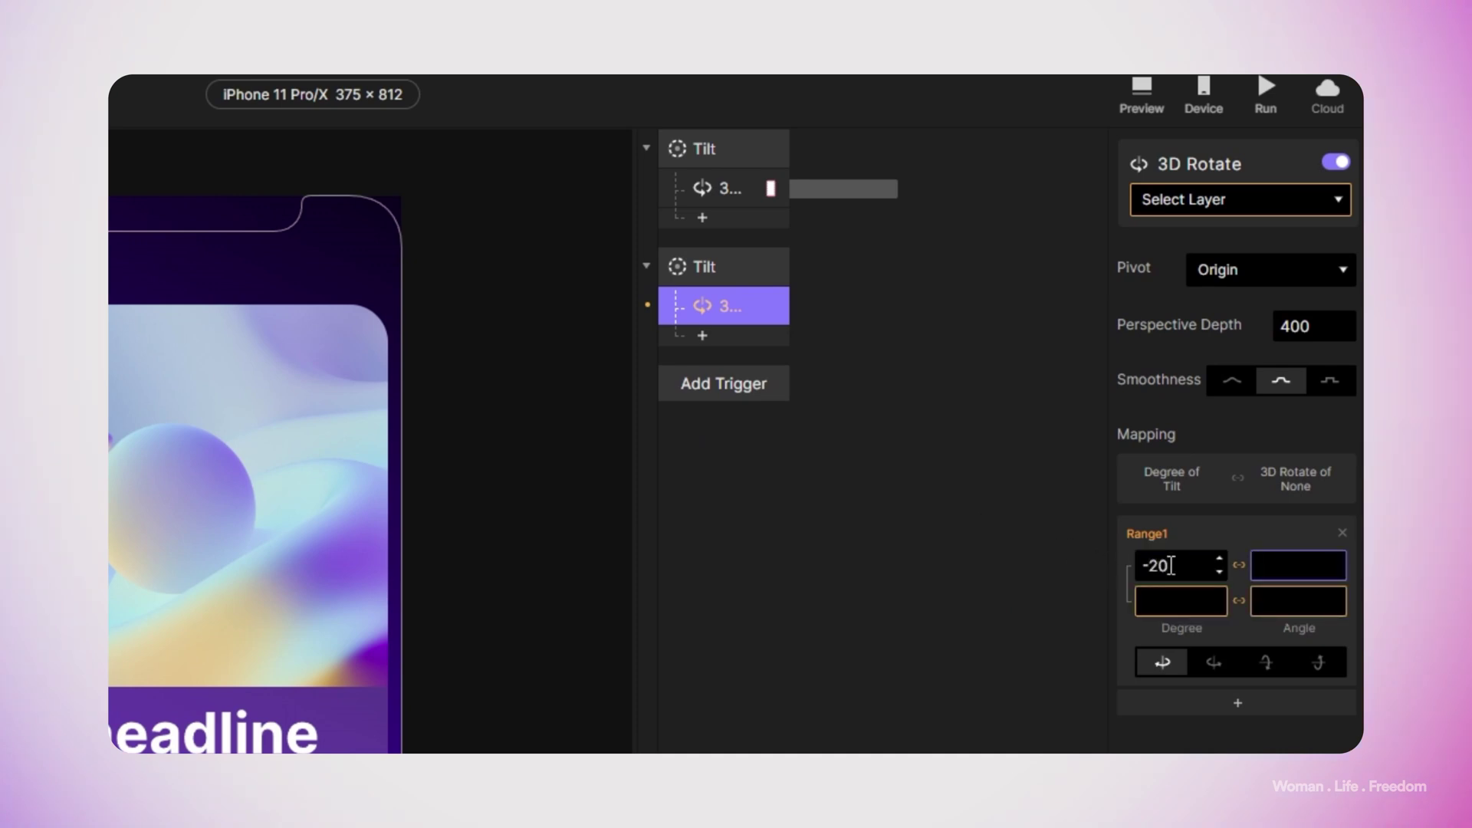
pyautogui.write('20')
pyautogui.press('Tab')
pyautogui.write('20')
pyautogui.press('Tab')
pyautogui.write('-20')
pyautogui.click(1260, 664)
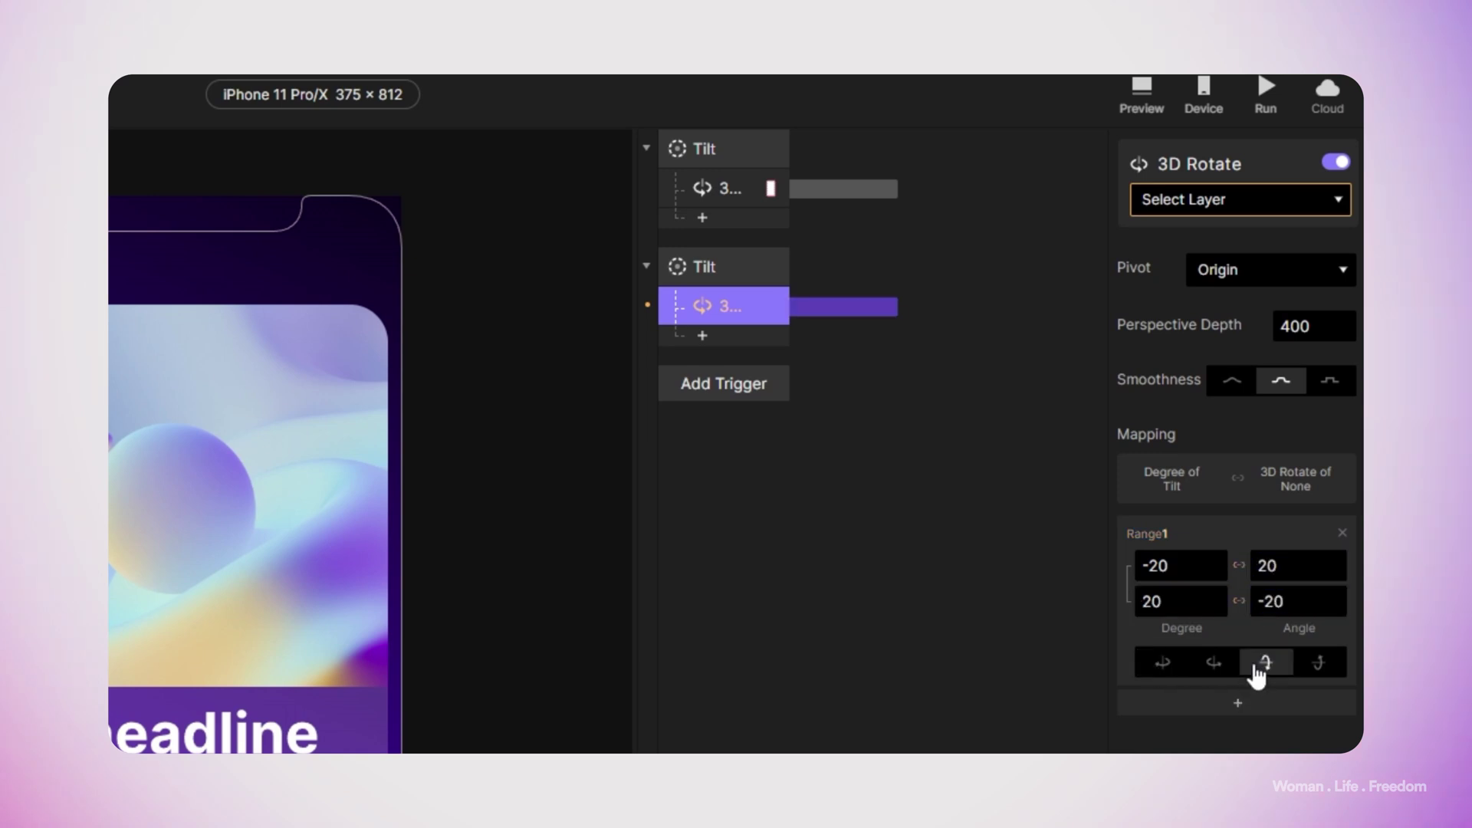
pyautogui.click(1196, 201)
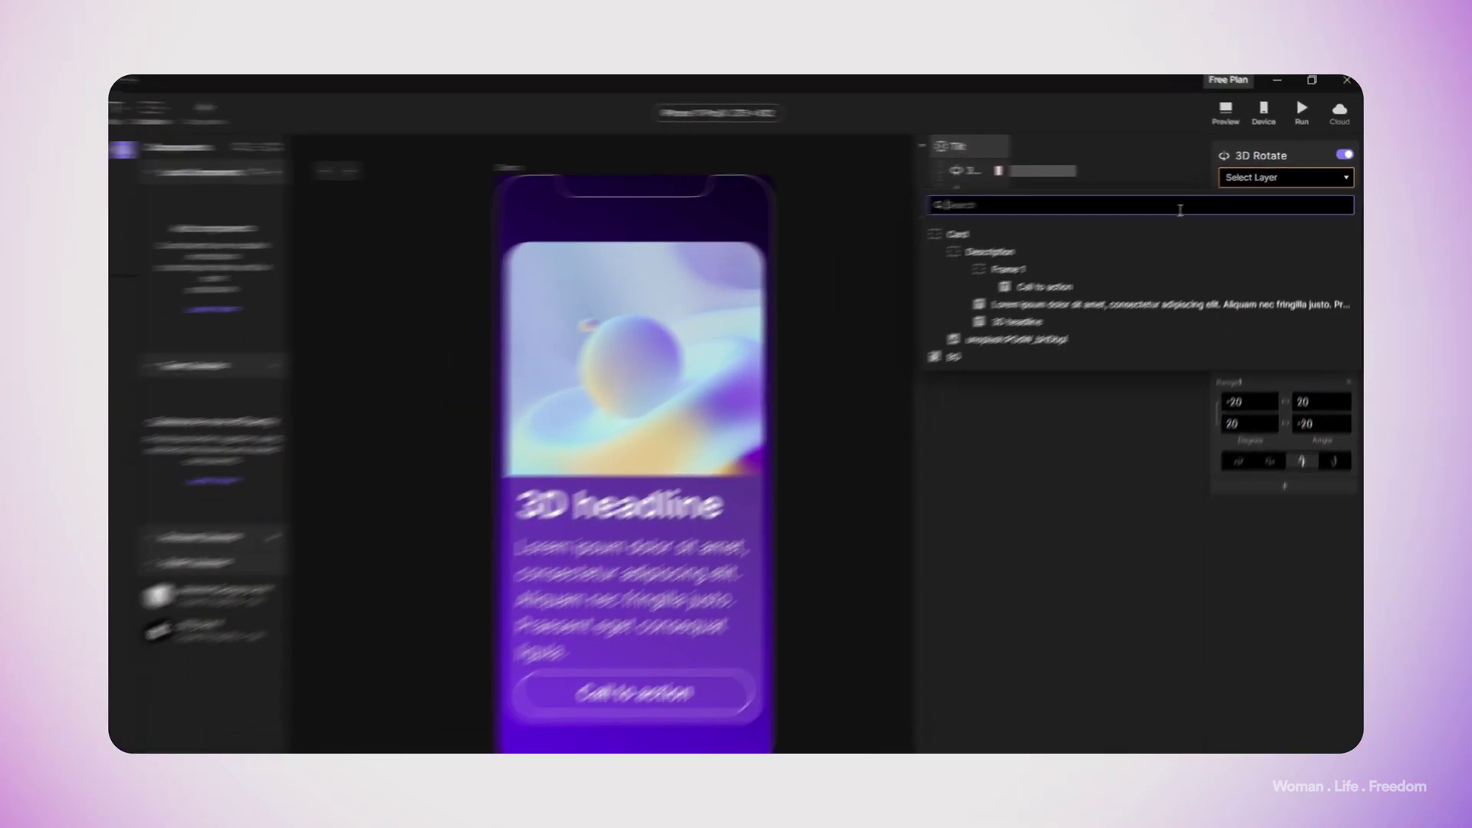
# - Assign the target layer to the second rotation and show the Device QR code for phone preview
pyautogui.click(1020, 236)
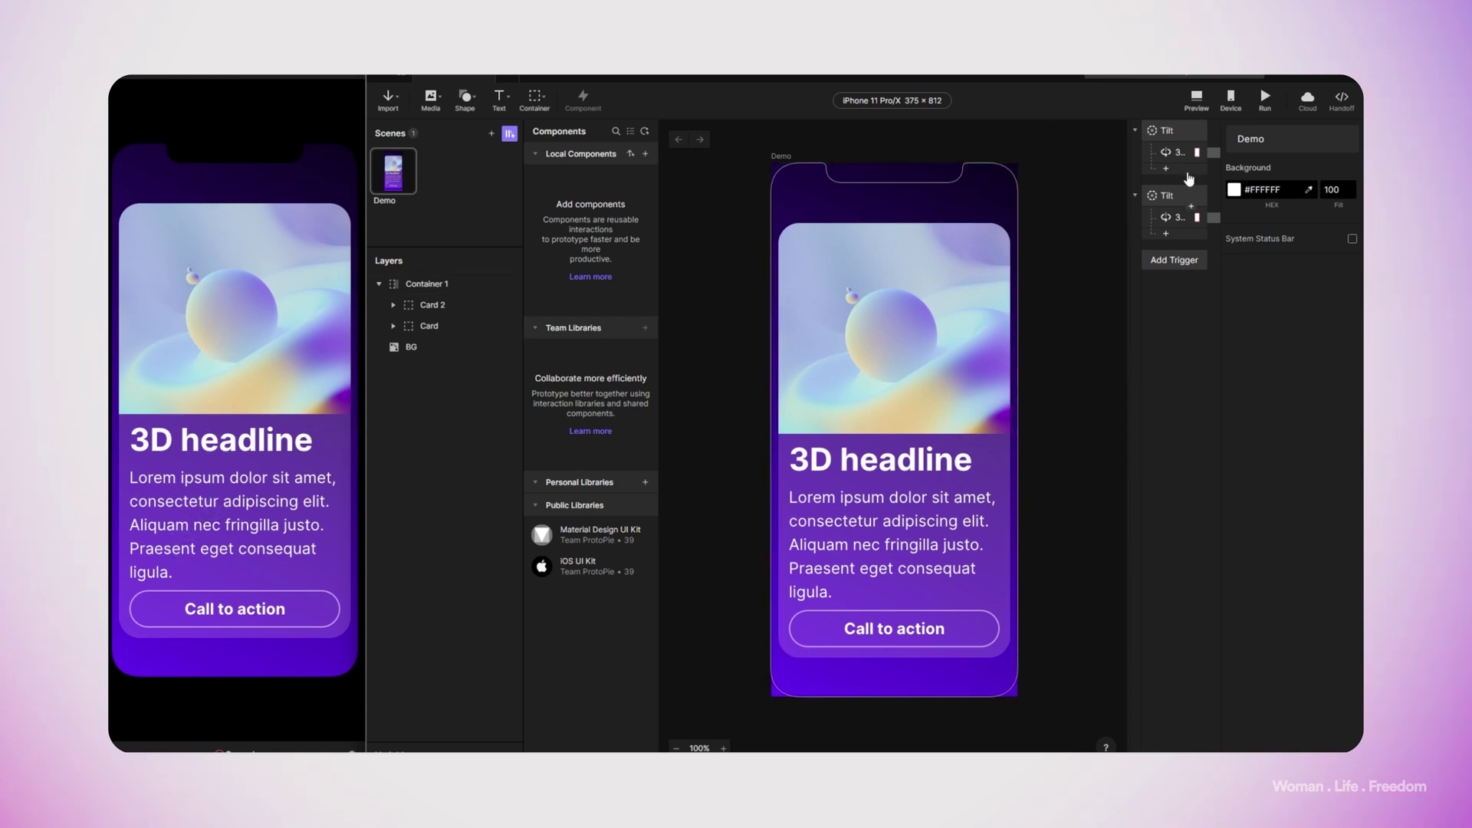
pyautogui.click(1229, 109)
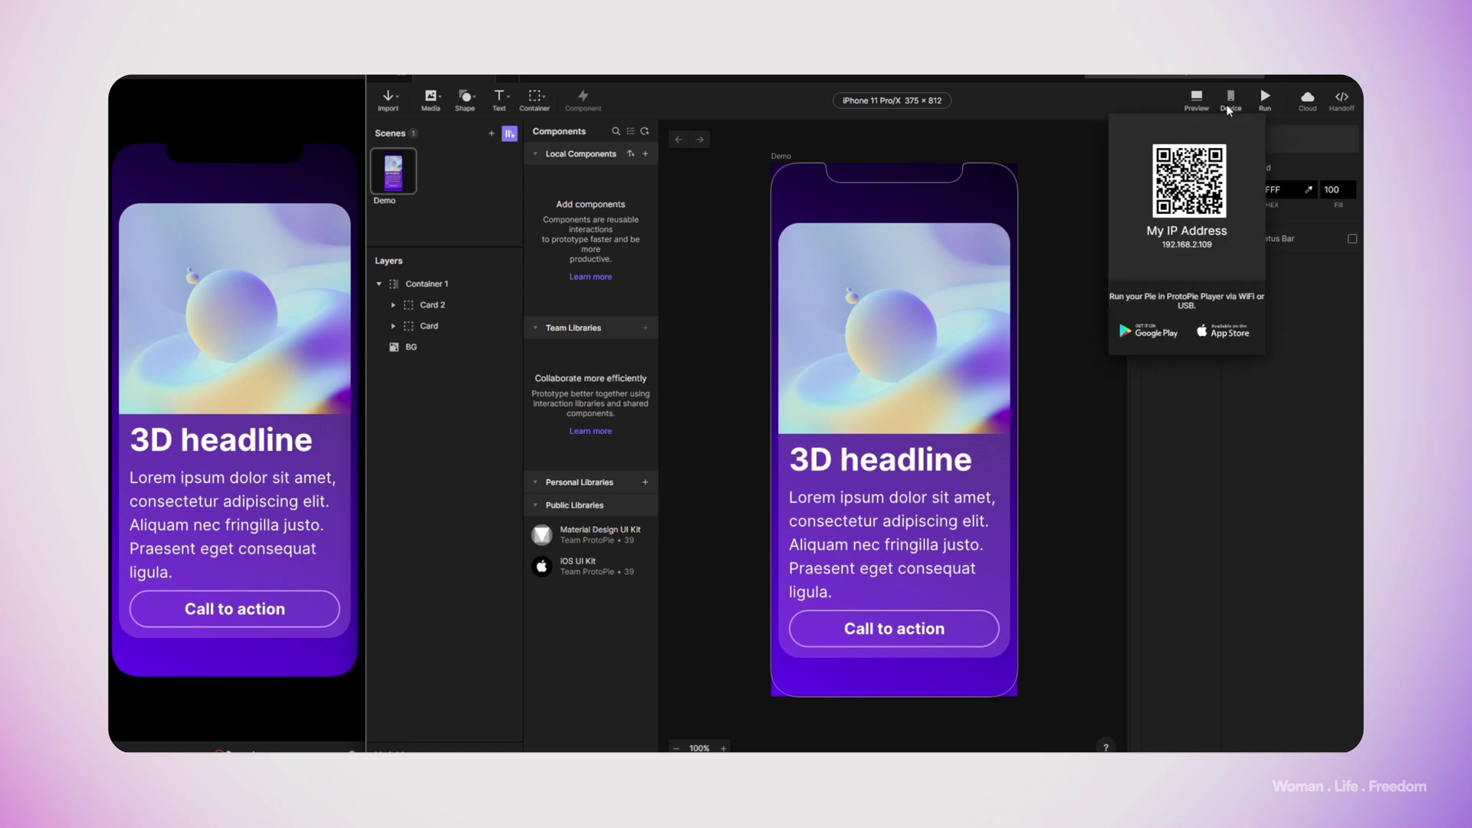